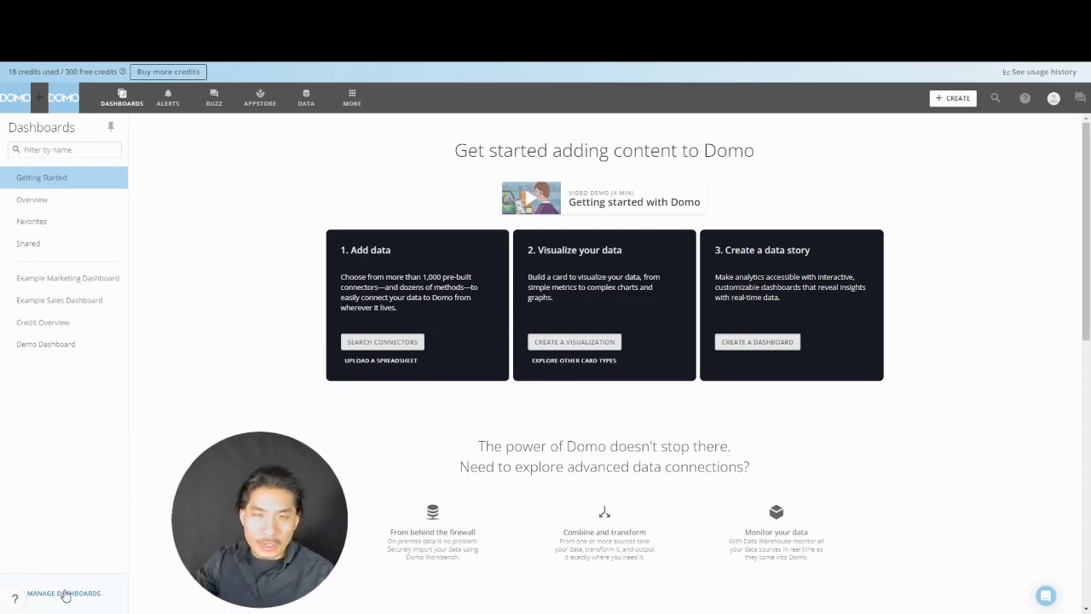
# Create a dashboard named Cards Practice and open it
pyautogui.click(65, 594)
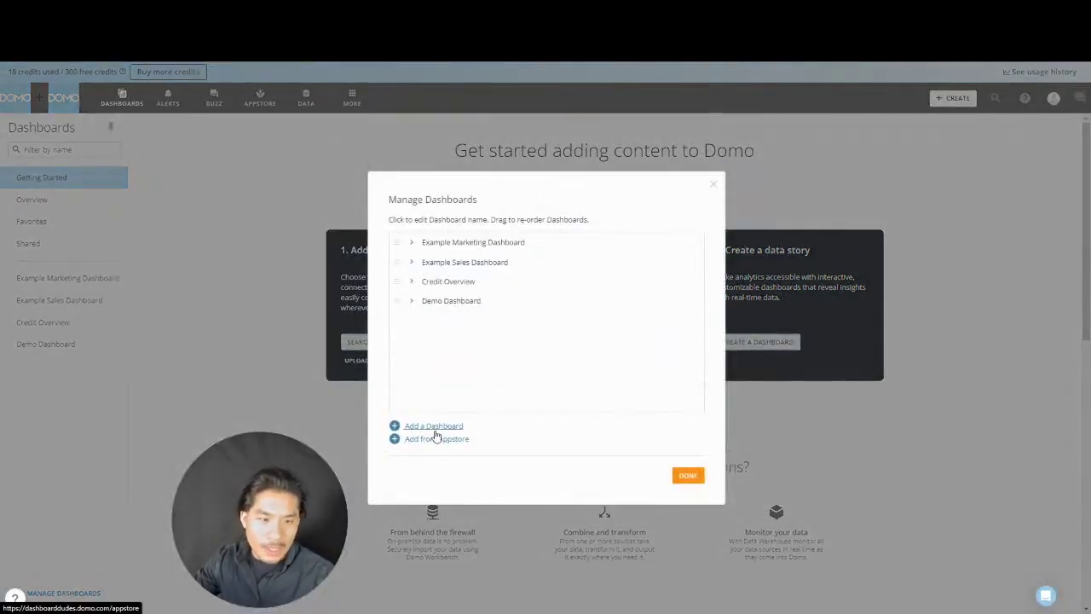
pyautogui.click(407, 427)
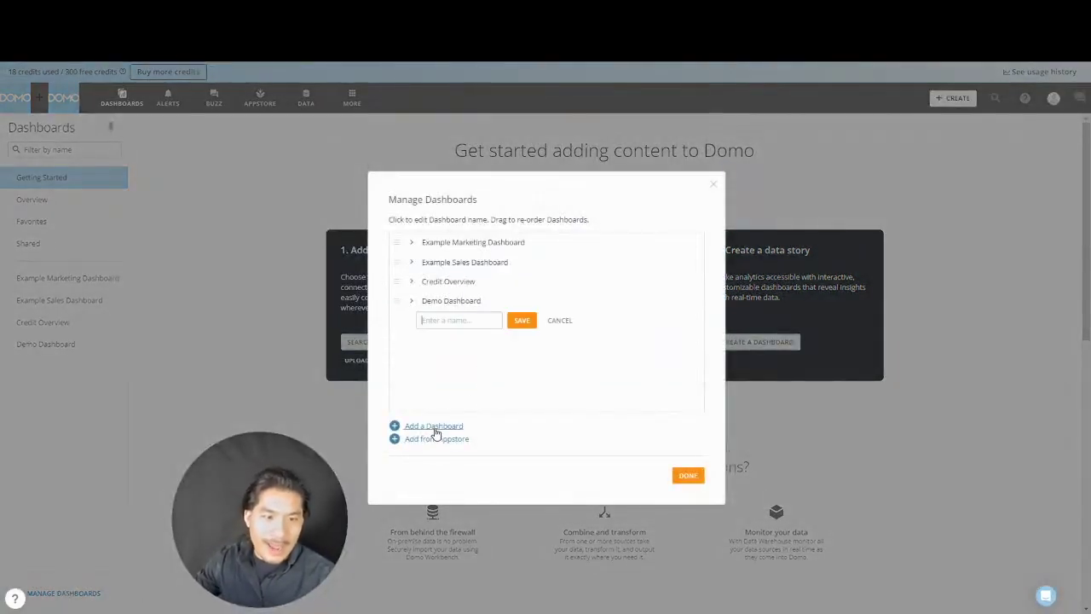
pyautogui.click(481, 320)
pyautogui.write('Cards Prac')
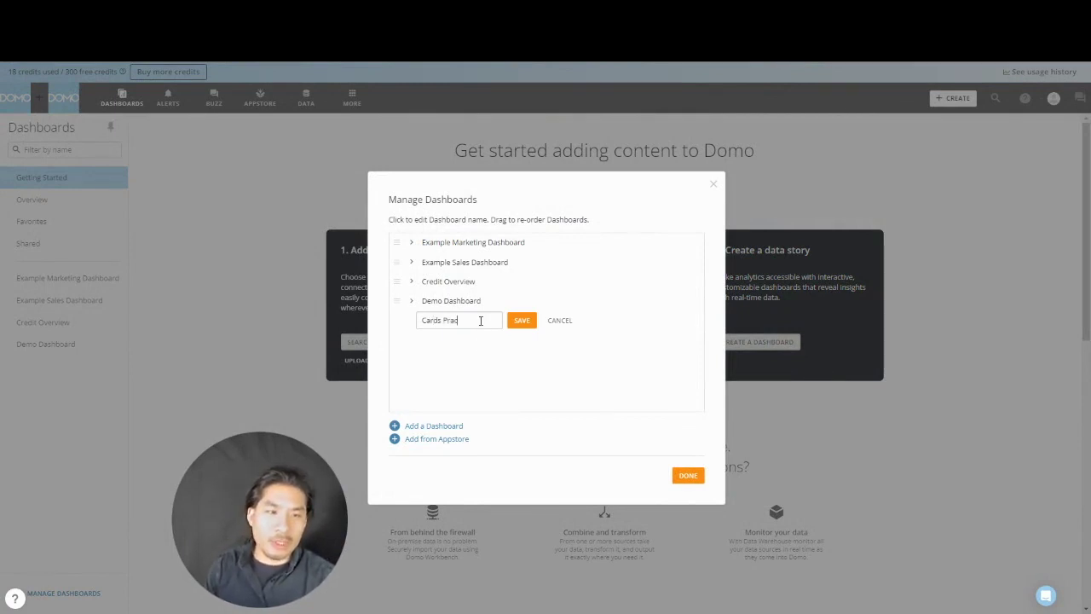
pyautogui.write('tice')
pyautogui.click(535, 320)
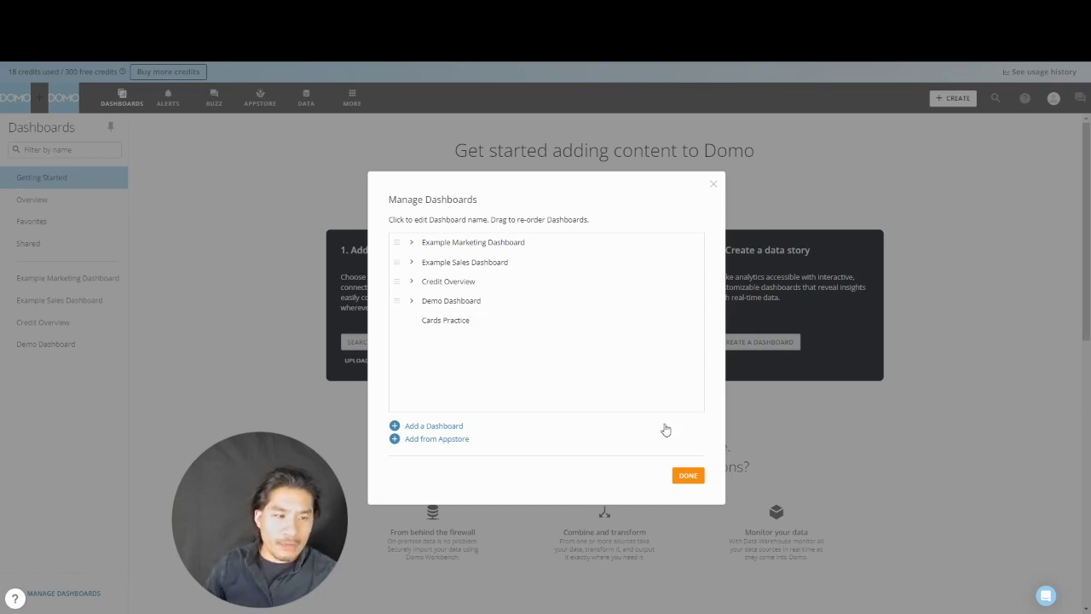
pyautogui.click(690, 475)
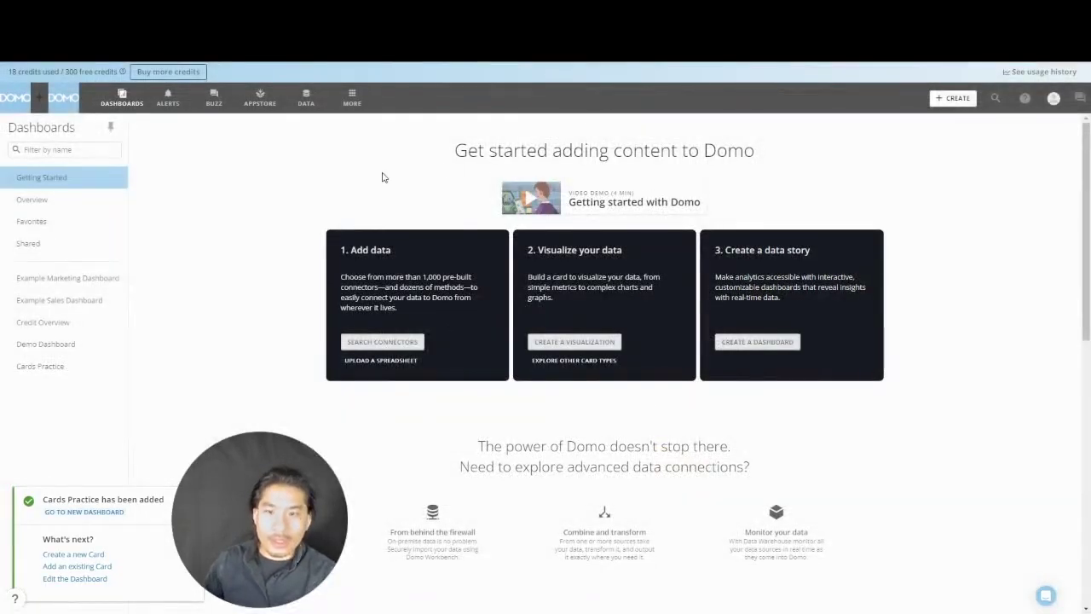
pyautogui.click(38, 366)
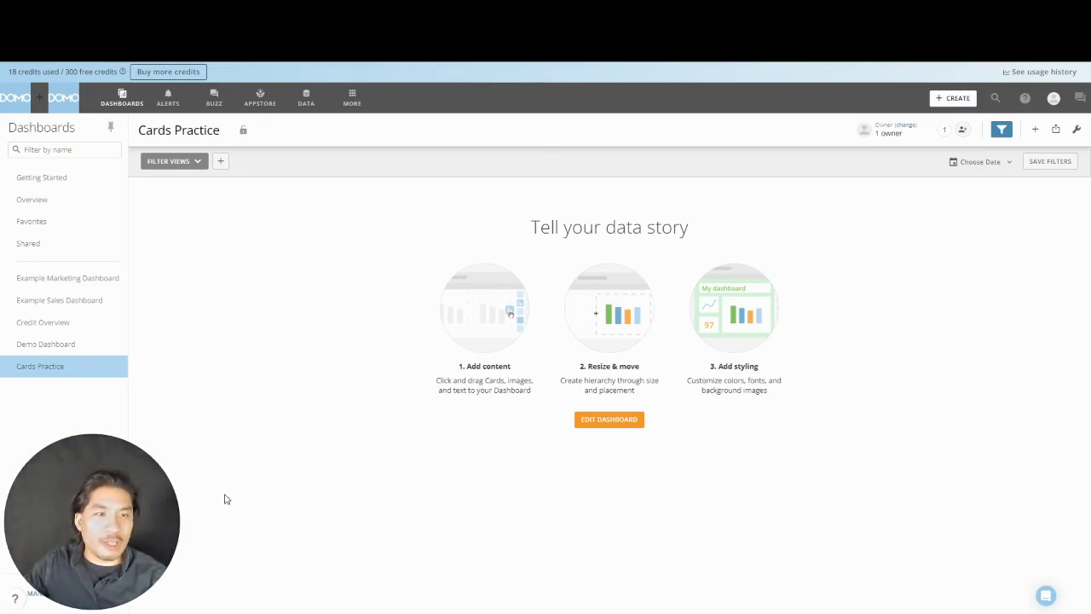
# Review the Cards Practice dashboard's lock, ownership, user sharing, and export and publishing options
pyautogui.click(242, 133)
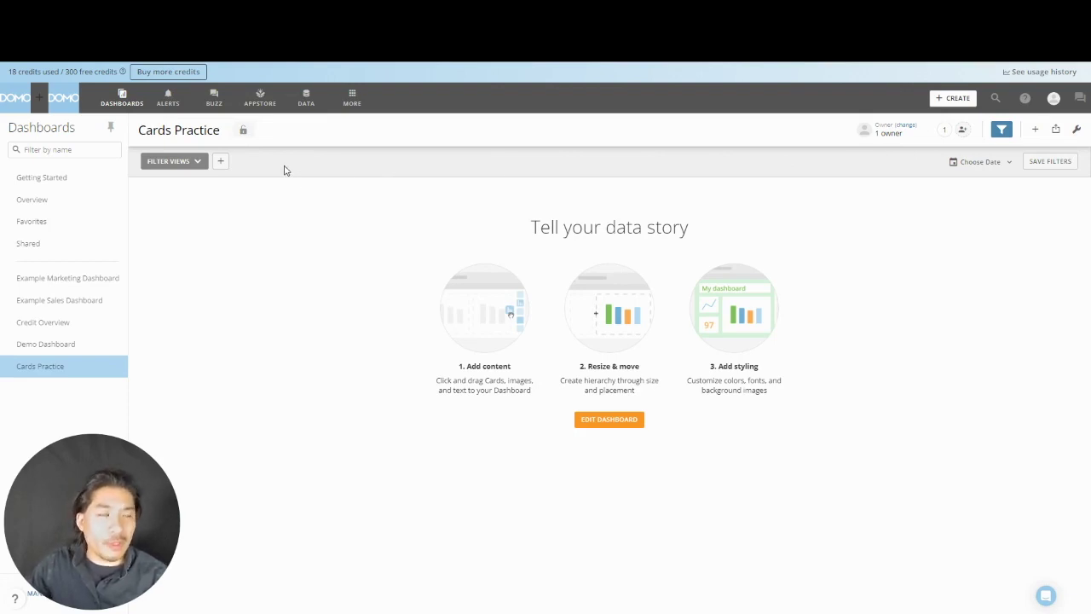
pyautogui.click(905, 127)
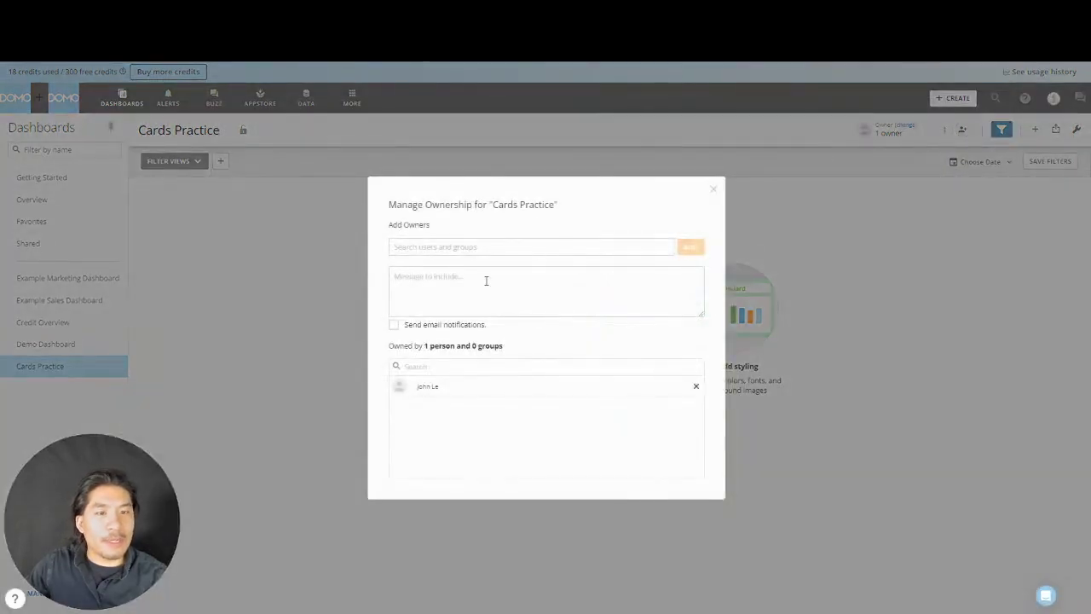
pyautogui.click(715, 190)
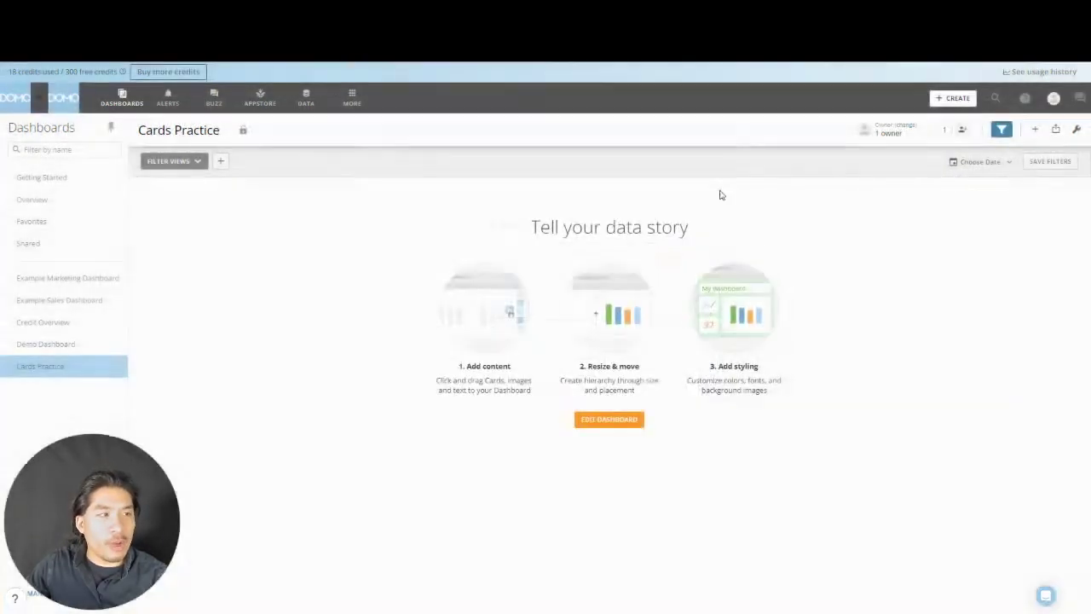
pyautogui.click(963, 131)
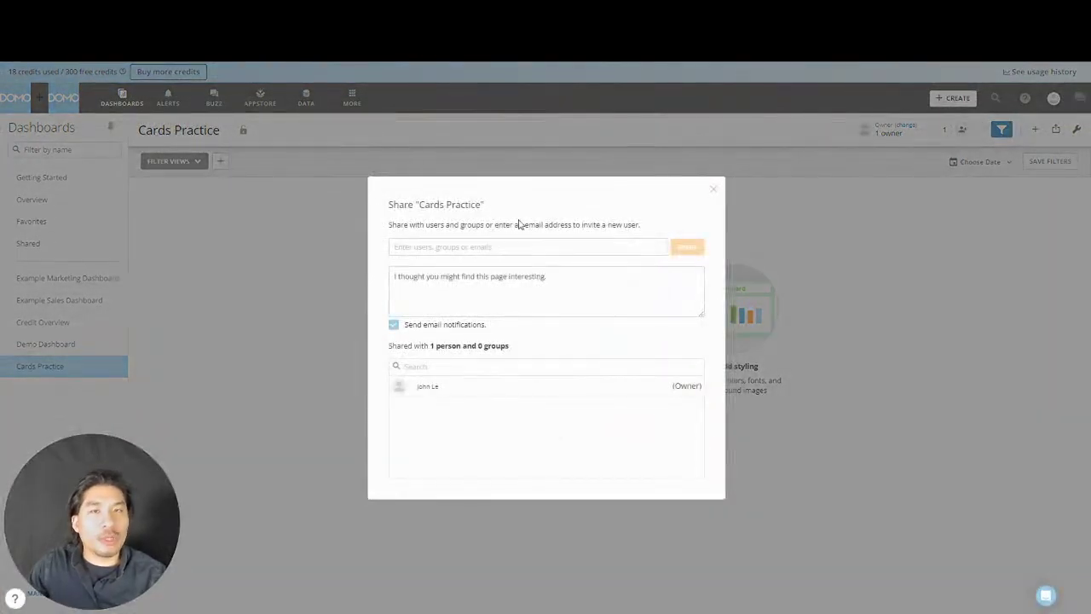
pyautogui.click(714, 189)
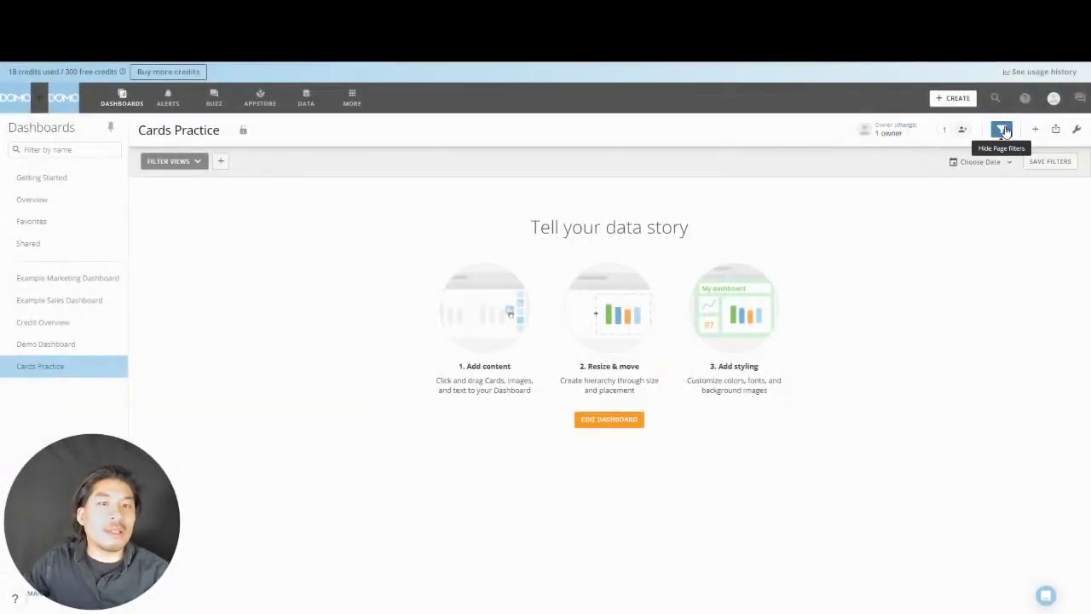
pyautogui.click(1055, 129)
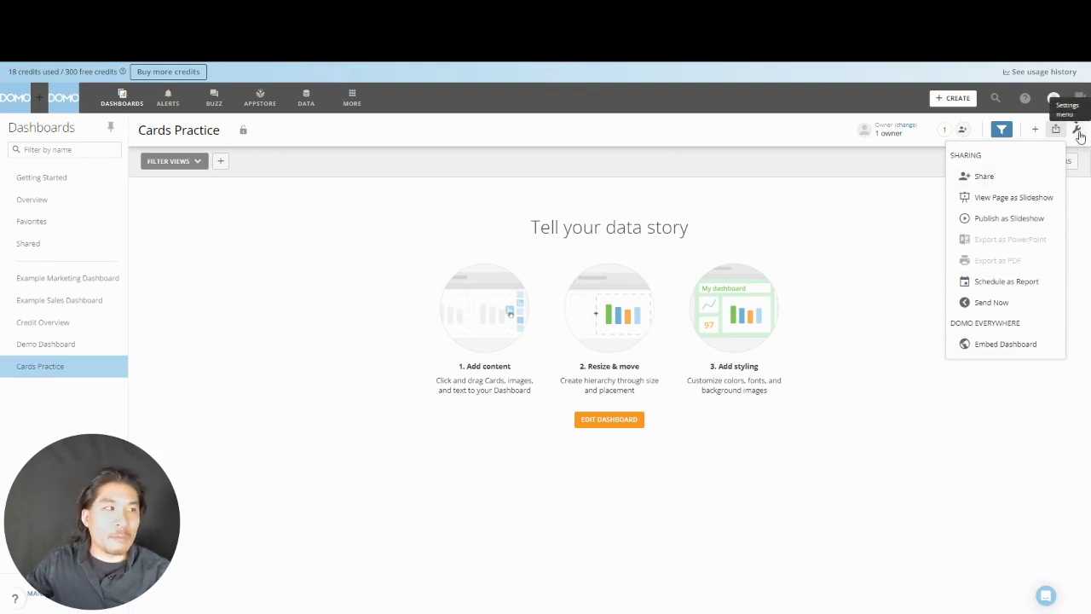
pyautogui.click(1081, 209)
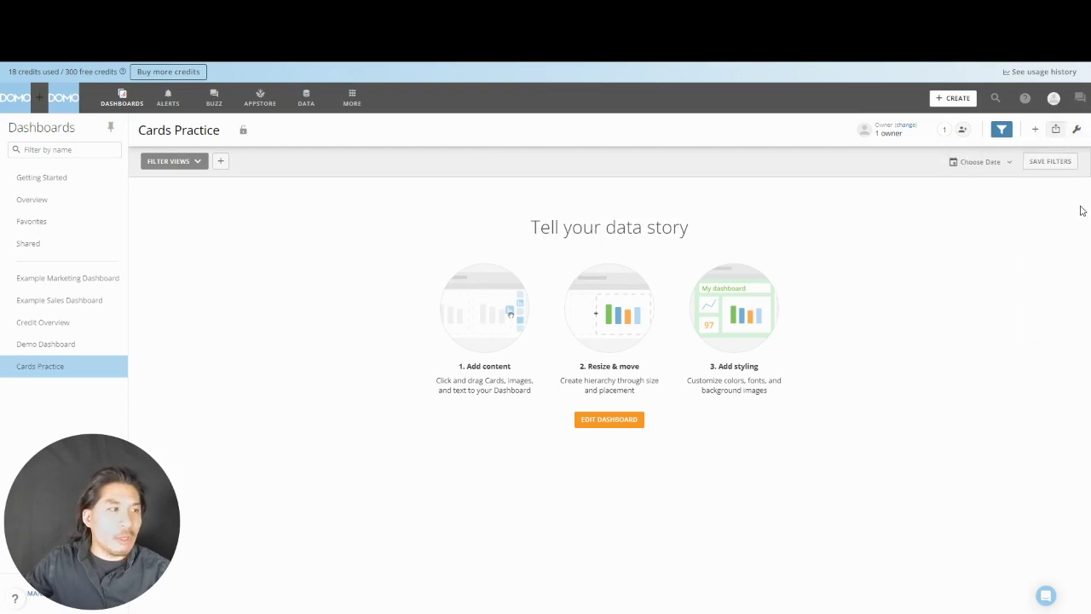
# Open the Cards Practice dashboard for editing and add a header at the top of the canvas reading Notes
pyautogui.click(1077, 131)
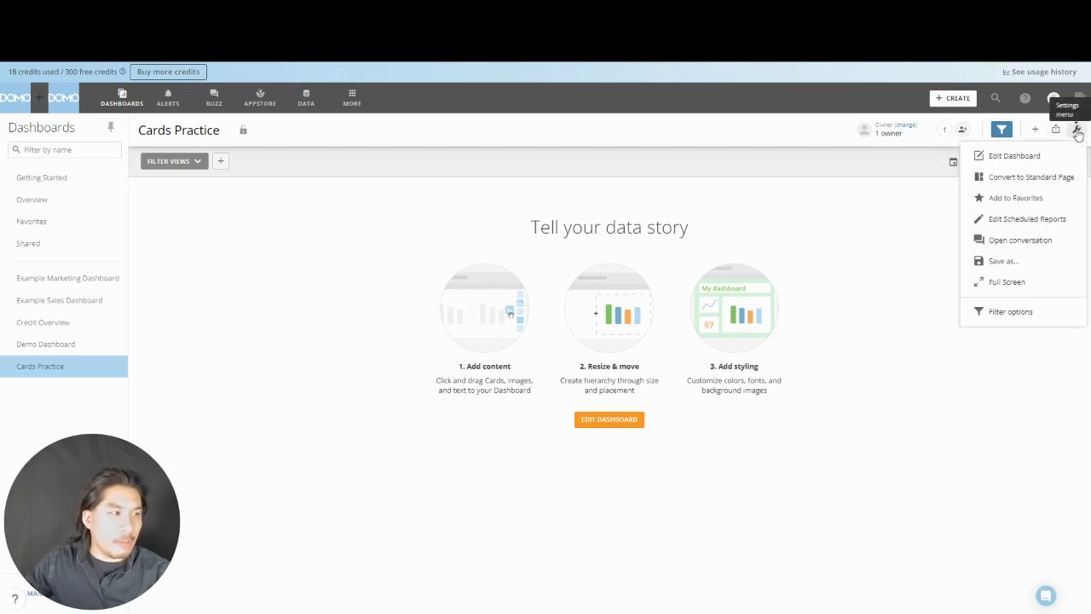
pyautogui.click(1014, 156)
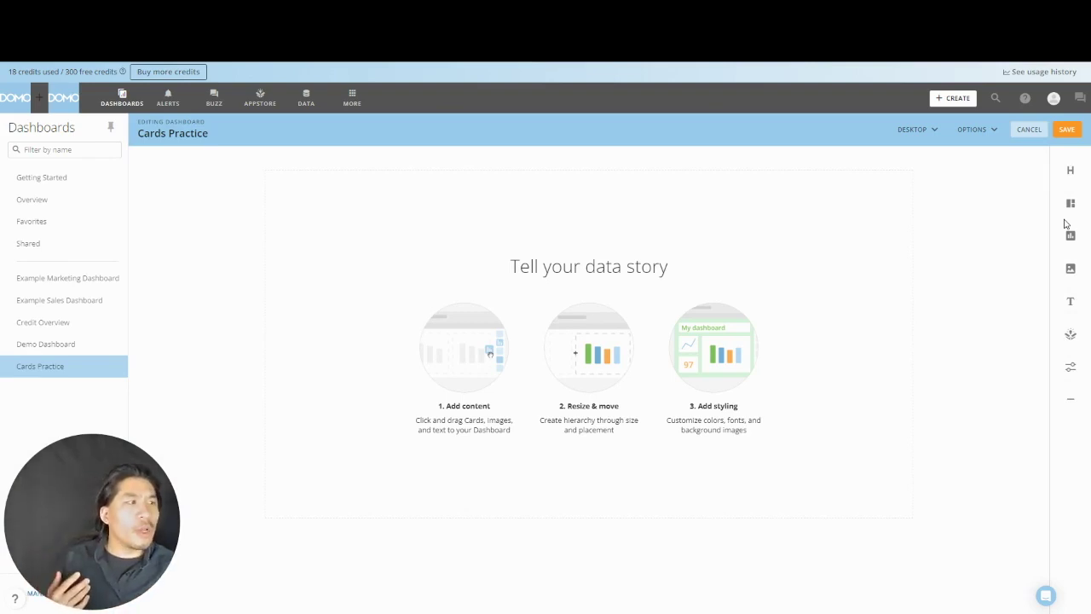
pyautogui.moveTo(1070, 170); pyautogui.dragTo(639, 196)
pyautogui.doubleClick(314, 189)
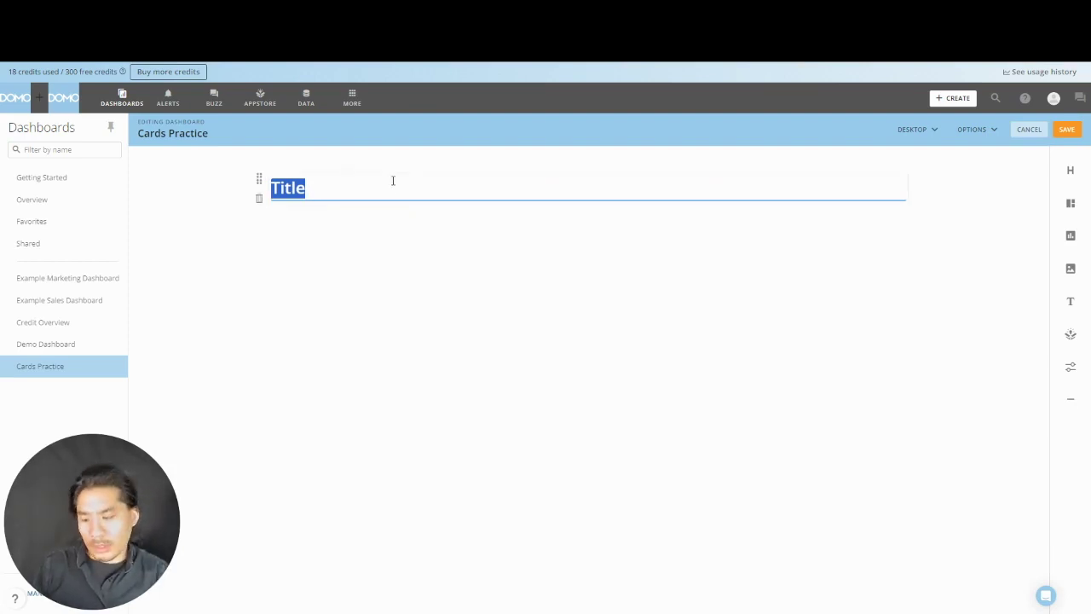
pyautogui.write('Notes')
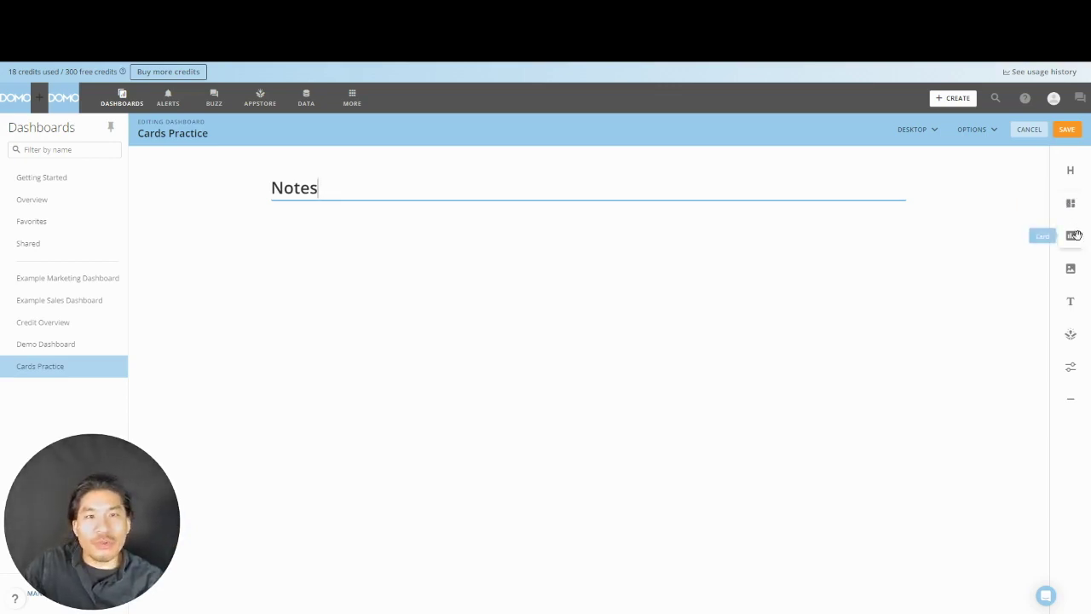
# Add an empty card under the Notes header, insert a text block between them, and reduce the text block's height
pyautogui.moveTo(1076, 235); pyautogui.dragTo(721, 210)
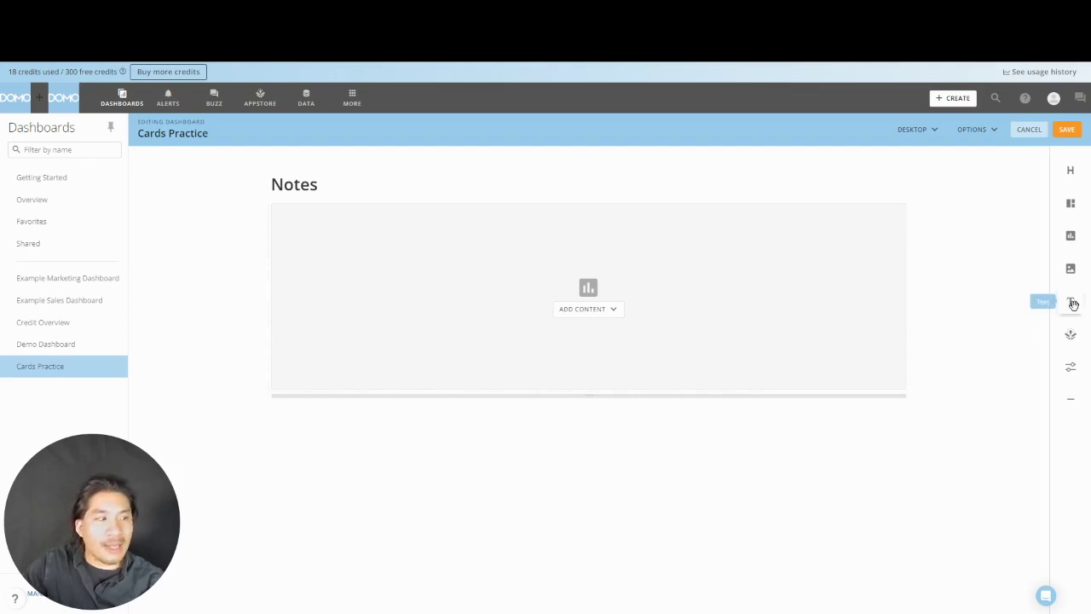
pyautogui.moveTo(1073, 305); pyautogui.dragTo(583, 205)
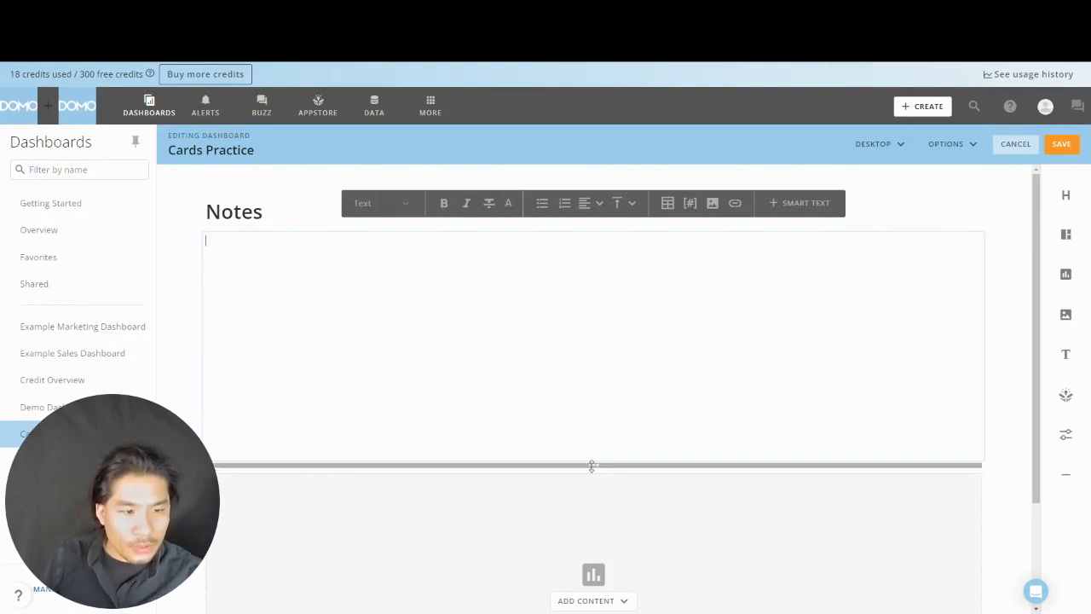
pyautogui.moveTo(591, 464); pyautogui.dragTo(597, 434)
pyautogui.moveTo(610, 295); pyautogui.dragTo(668, 428)
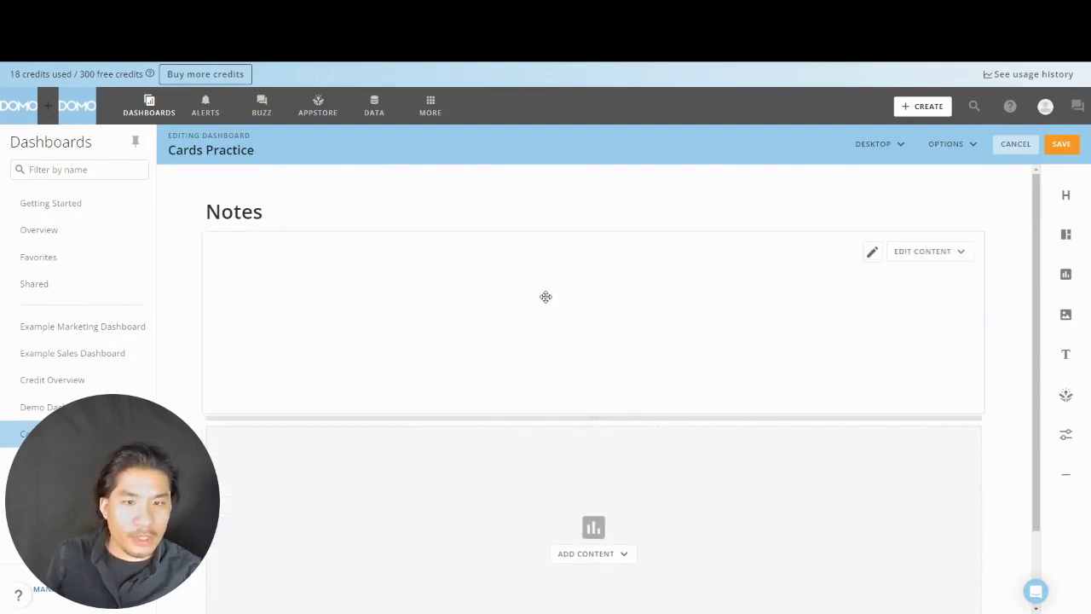
# Enter the person's name followed by Summary in the text block, styled as a bold Header in dark blue 31689B
pyautogui.click(872, 253)
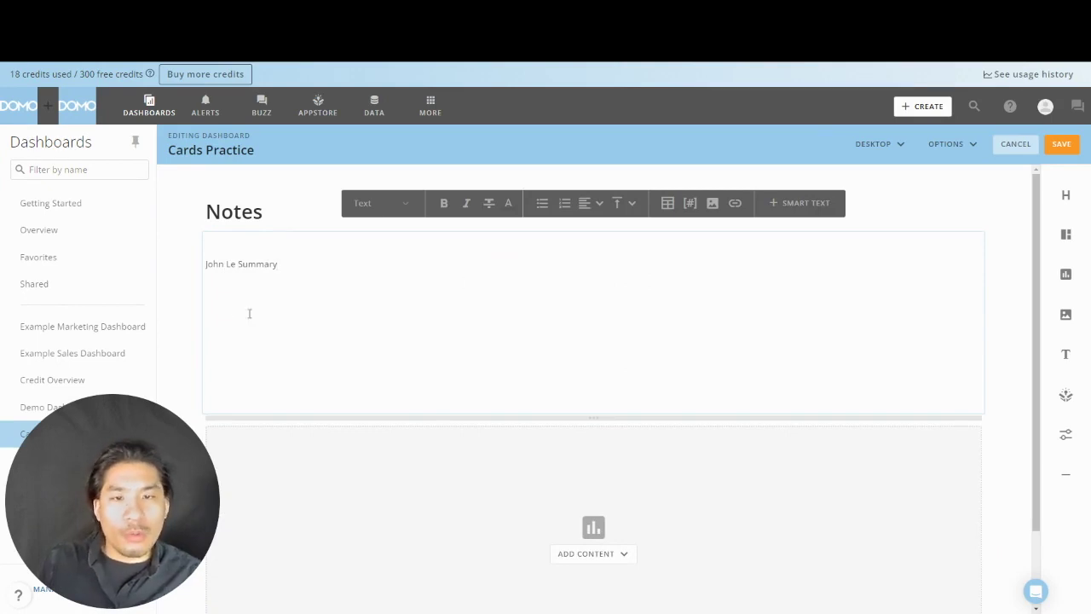
pyautogui.tripleClick(259, 266)
pyautogui.click(381, 202)
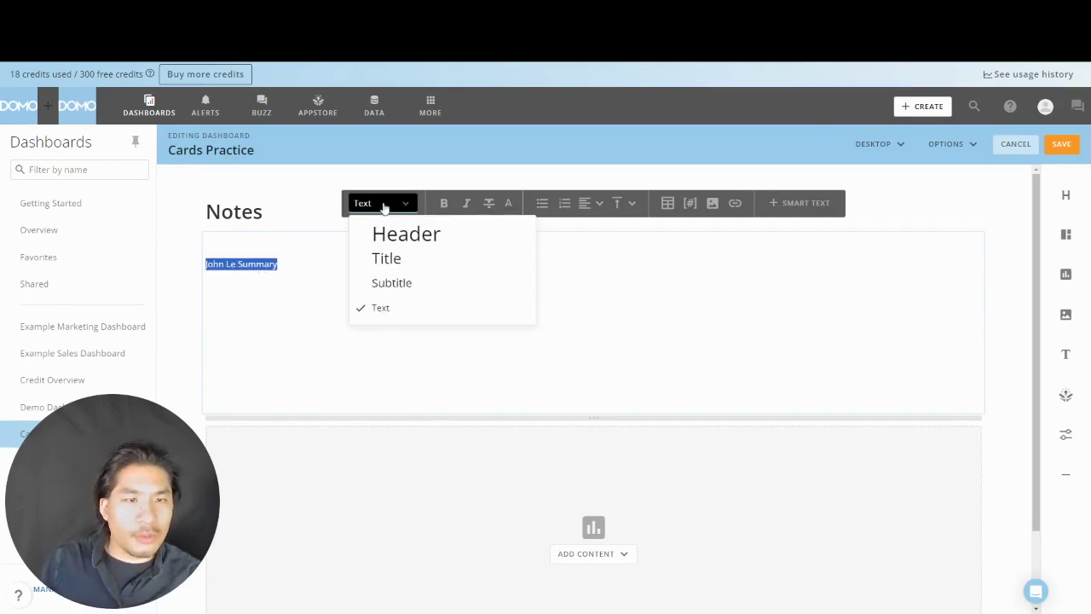
pyautogui.click(378, 235)
pyautogui.click(444, 206)
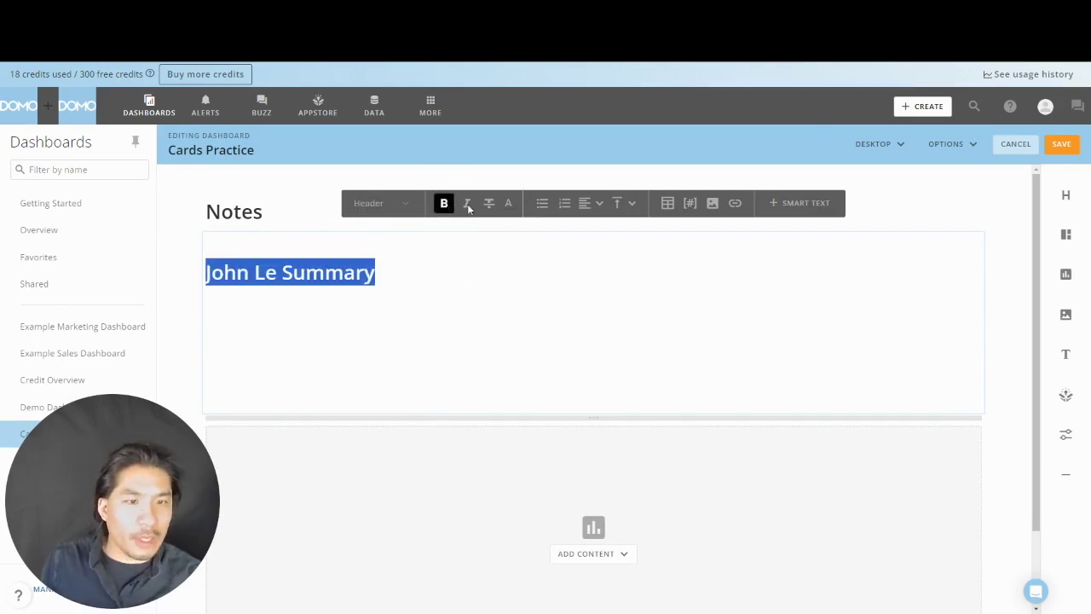
pyautogui.click(510, 202)
pyautogui.click(563, 236)
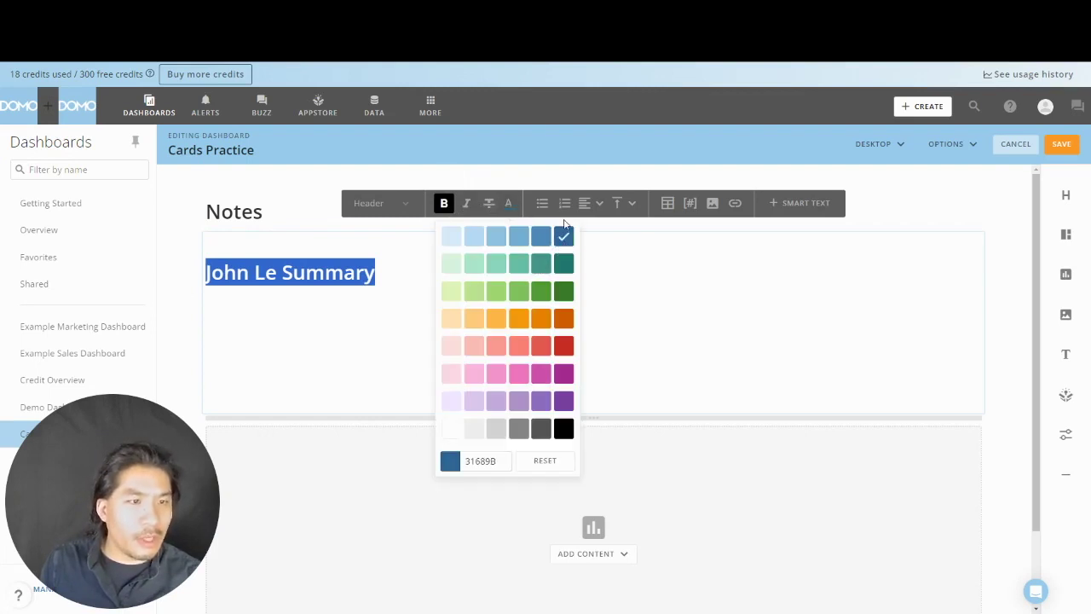
# Center the summary heading horizontally and vertically in its text block and shorten the block to fit closer
pyautogui.click(588, 203)
pyautogui.click(591, 231)
pyautogui.click(617, 203)
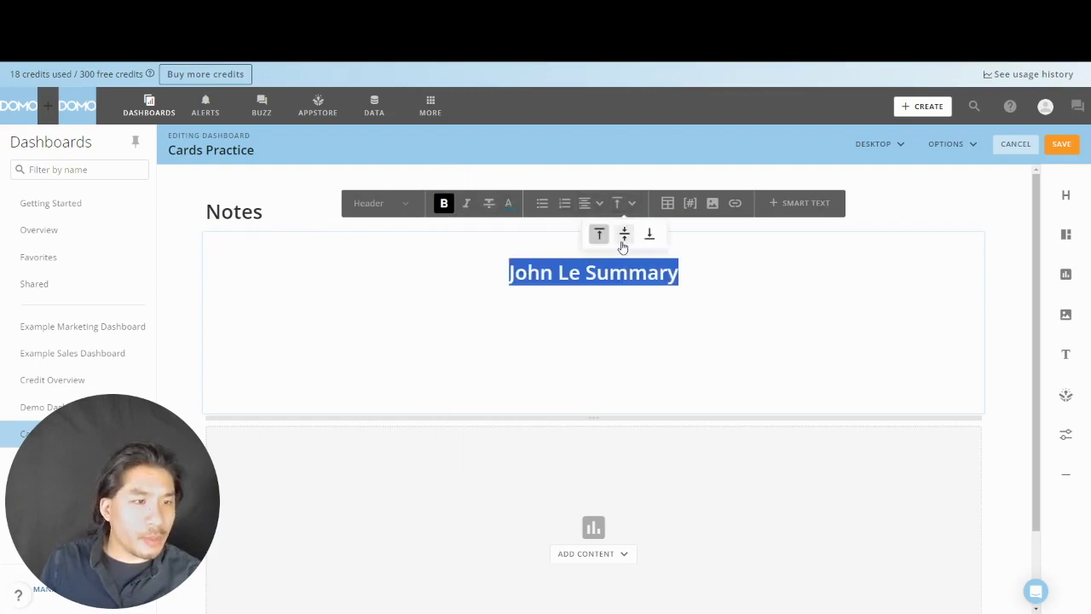
pyautogui.click(623, 236)
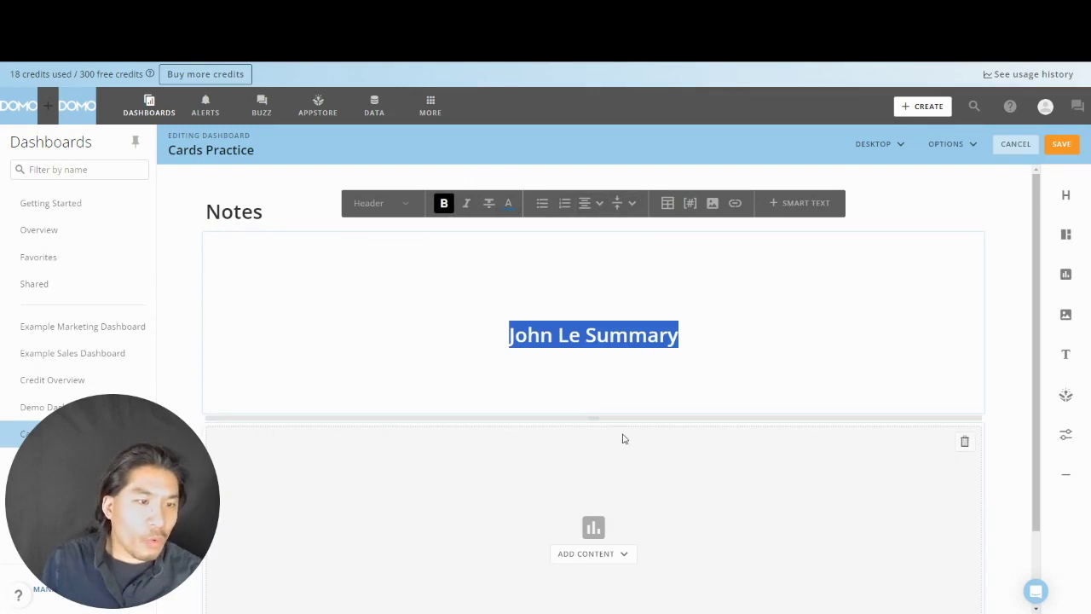
pyautogui.moveTo(622, 418); pyautogui.dragTo(628, 355)
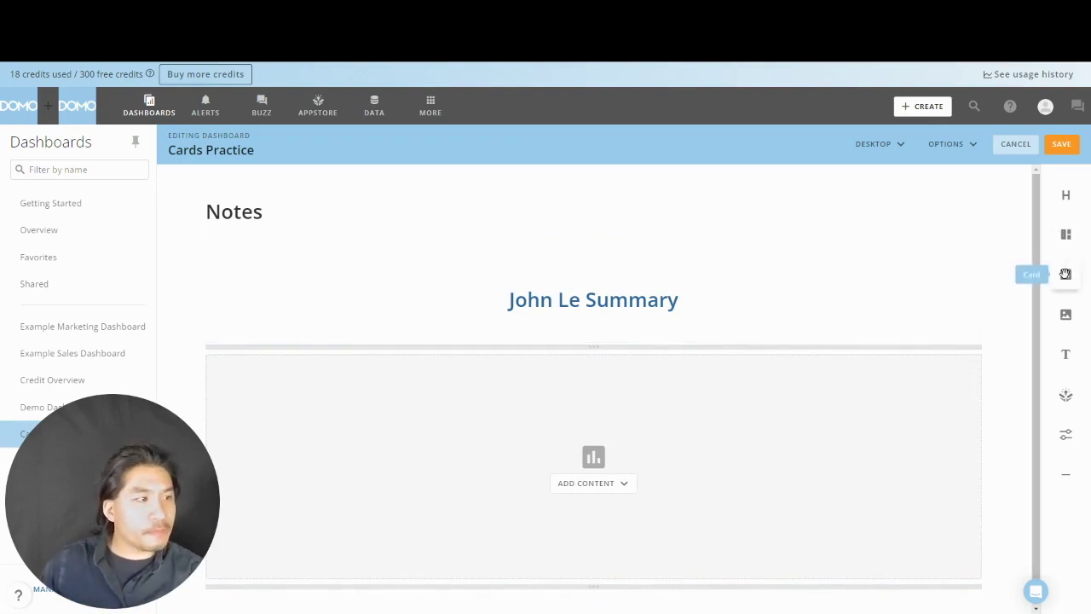
# Add an empty card beside the summary text block and narrow the text block to about the heading's width
pyautogui.moveTo(1065, 273); pyautogui.dragTo(980, 281)
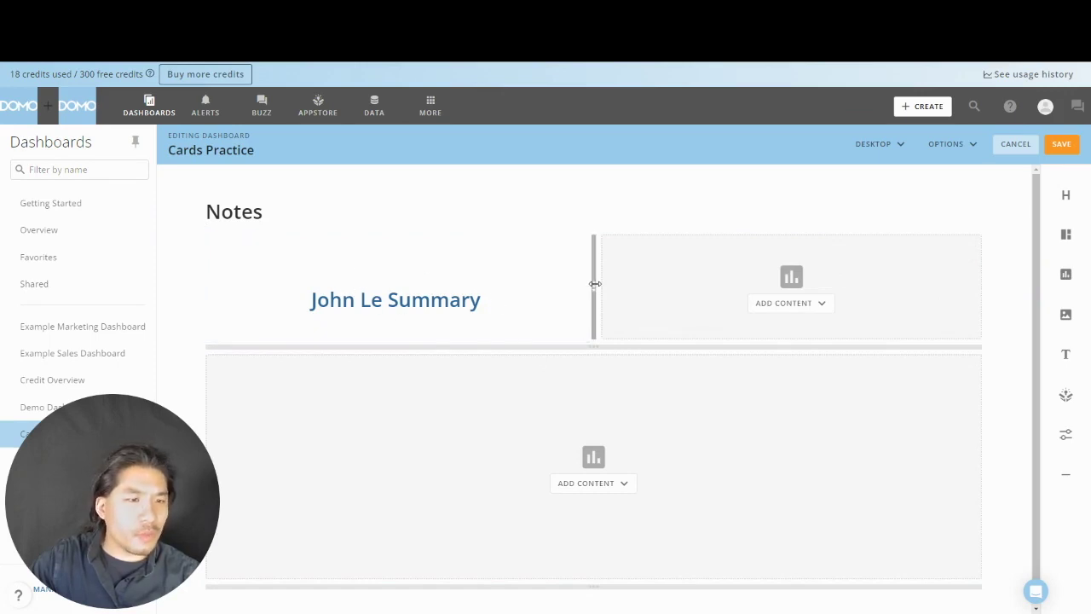
pyautogui.moveTo(592, 290); pyautogui.dragTo(393, 296)
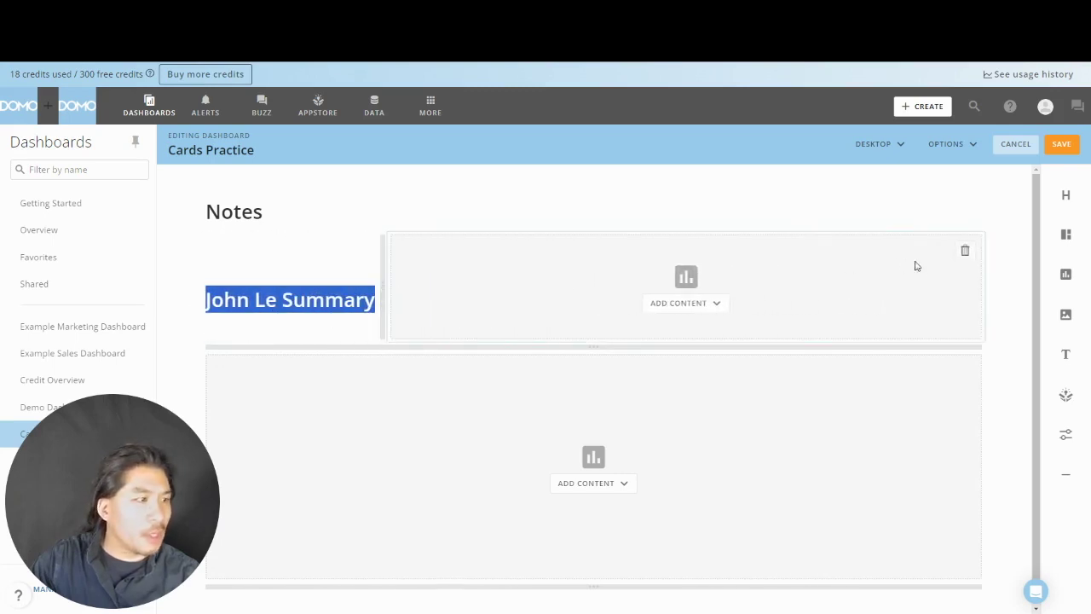
pyautogui.click(1011, 223)
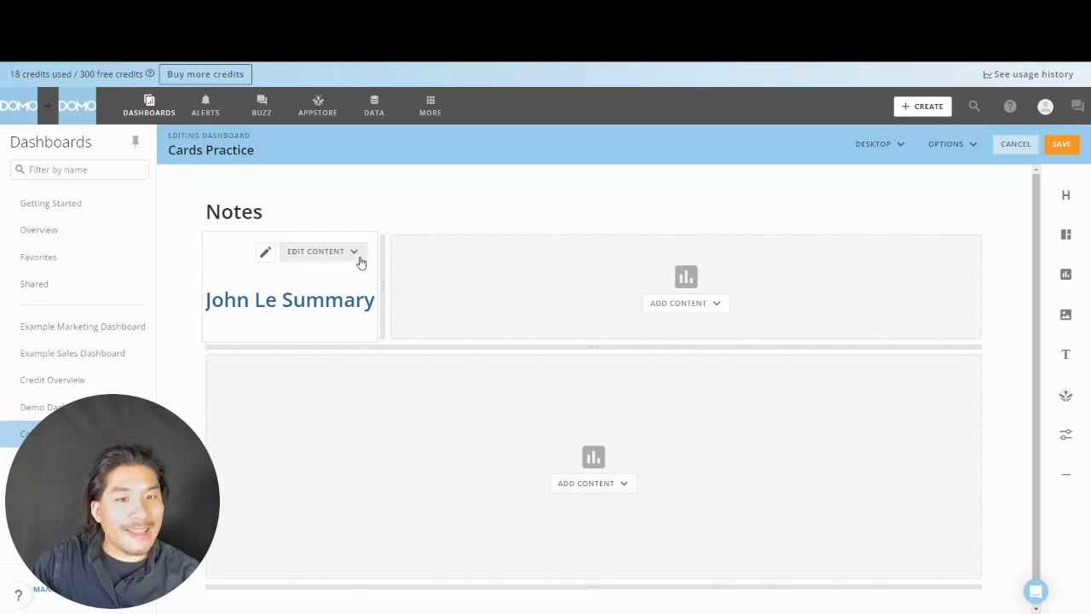
# Change the summary text block's background to a medium light gray
pyautogui.click(360, 260)
pyautogui.click(303, 369)
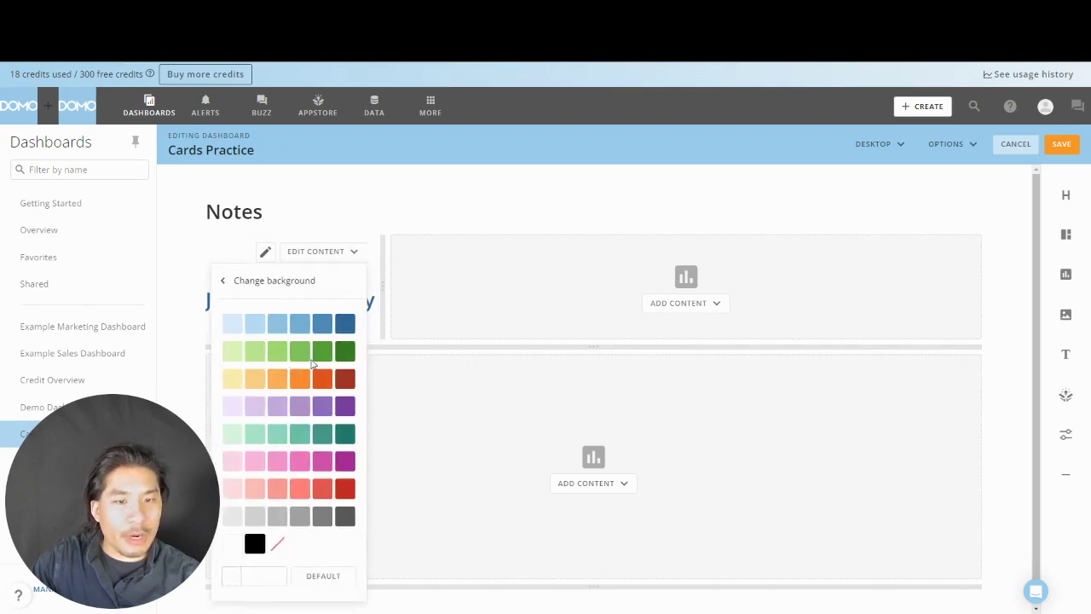
pyautogui.click(277, 516)
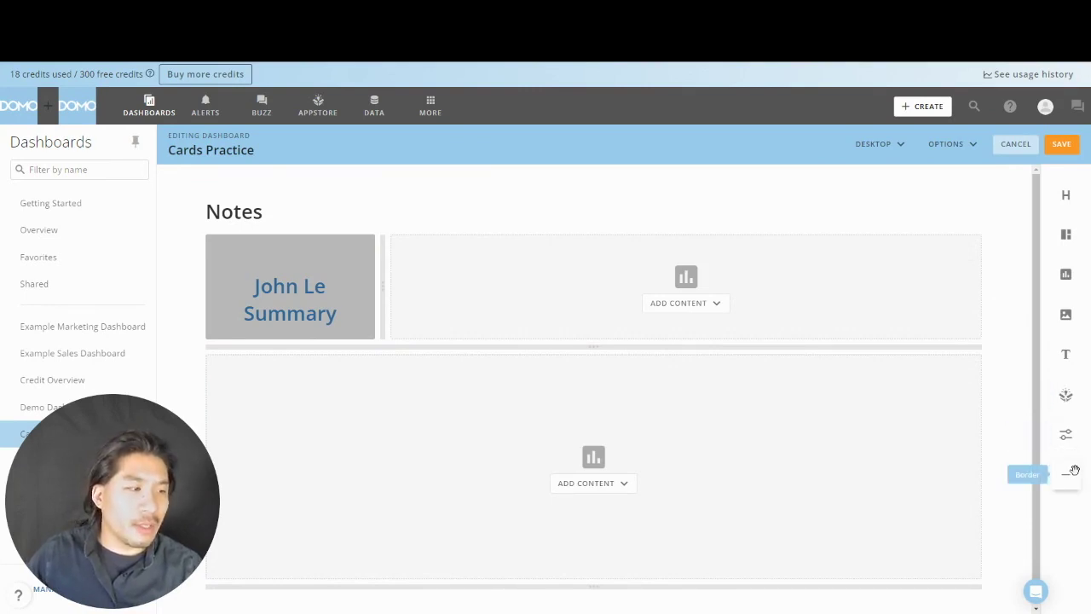
# Add a border below the summary row and delete the empty card beside the text block
pyautogui.moveTo(1073, 477); pyautogui.dragTo(507, 354)
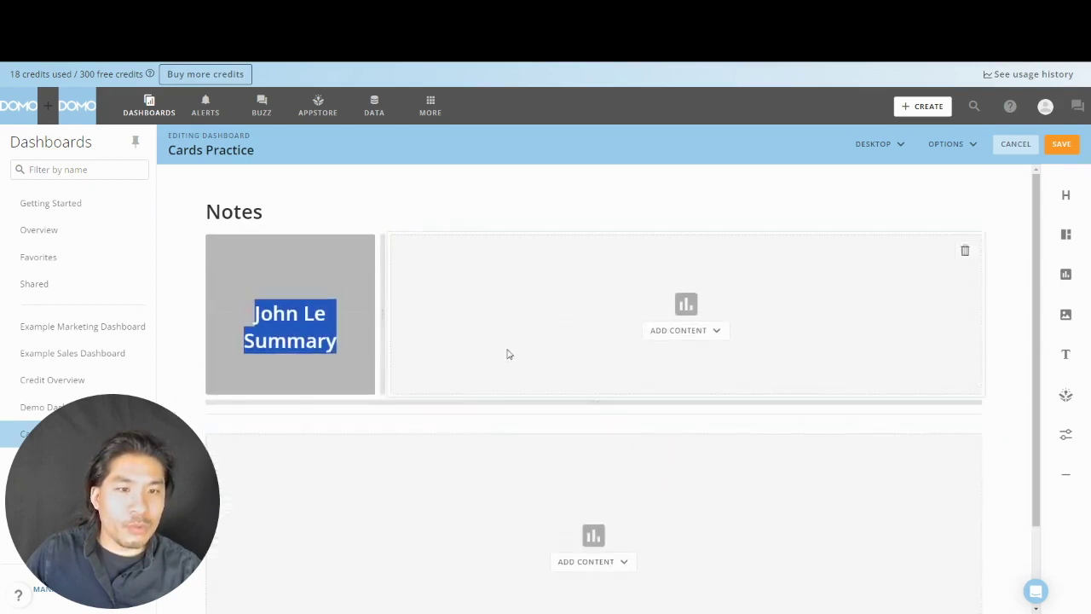
pyautogui.moveTo(385, 322); pyautogui.dragTo(561, 357)
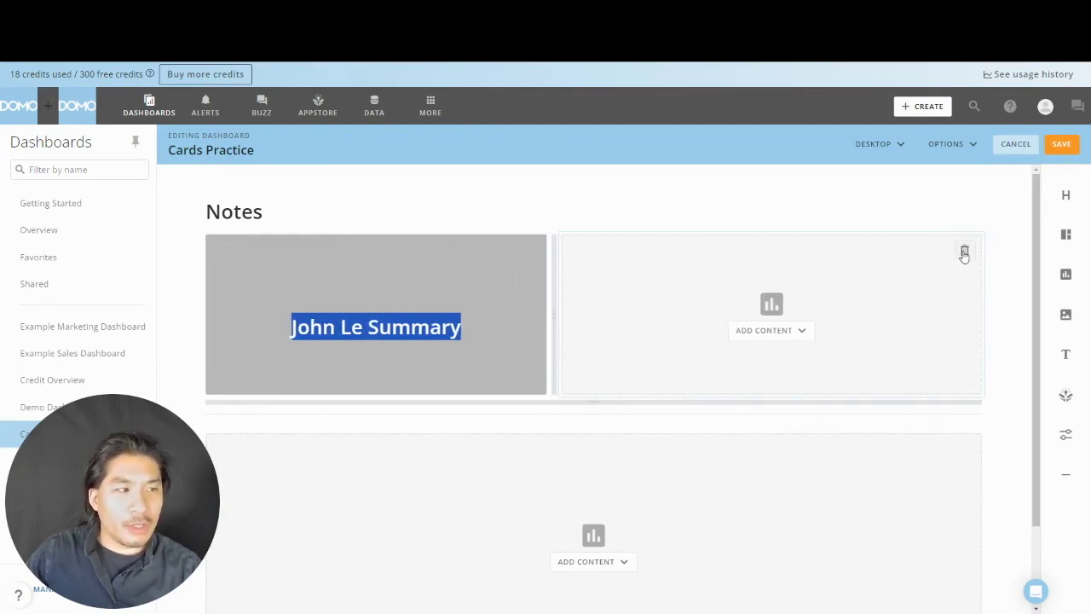
pyautogui.click(964, 254)
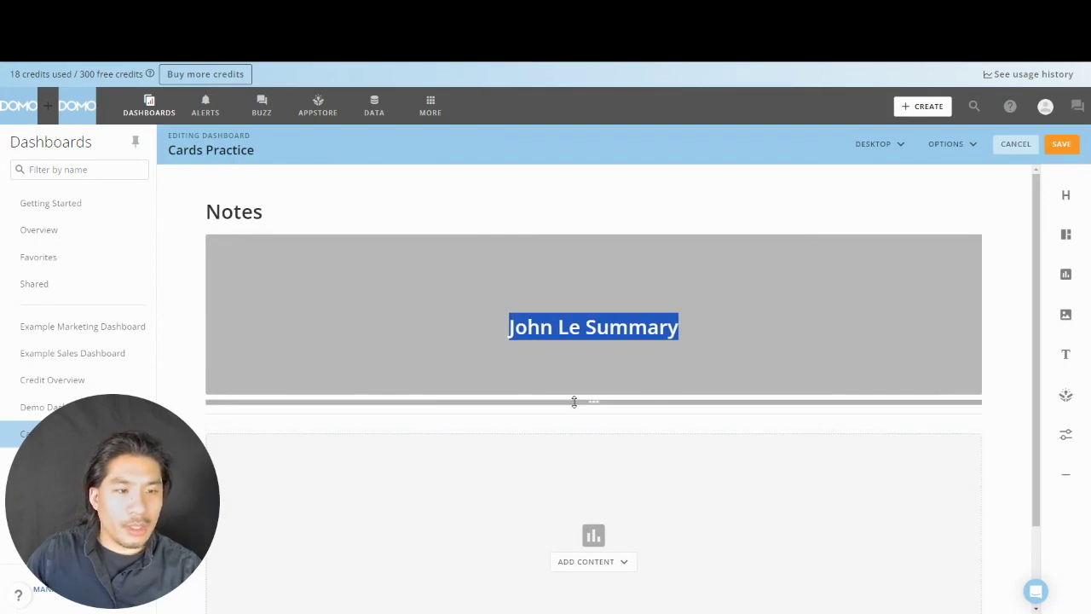
# Shorten the summary text block slightly, delete the empty card below the border, and save the dashboard layout
pyautogui.moveTo(574, 401); pyautogui.dragTo(577, 378)
pyautogui.scroll(-1, 989, 370)
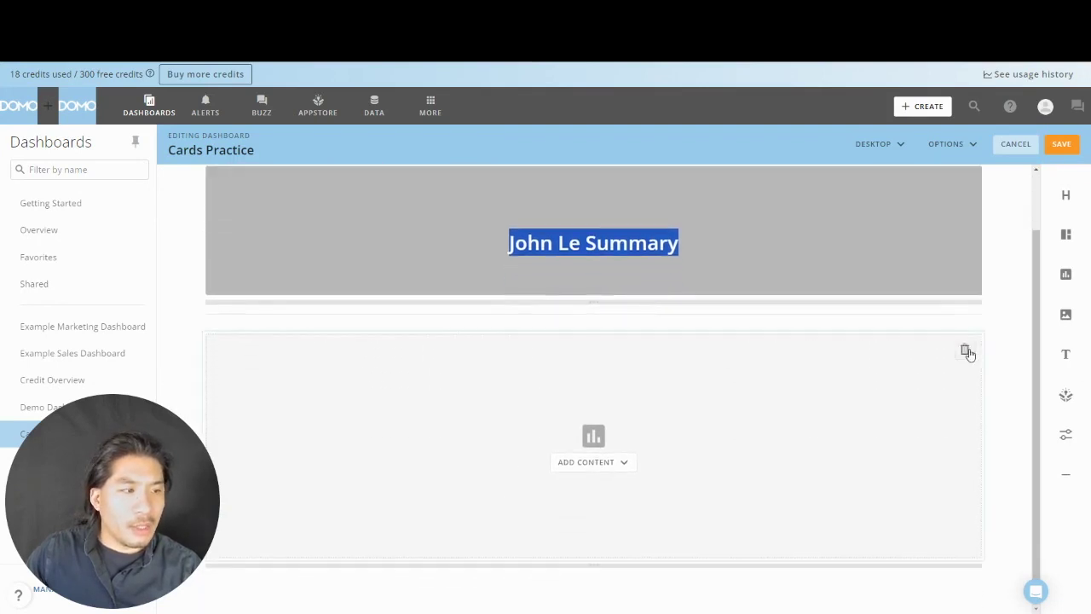
pyautogui.click(965, 352)
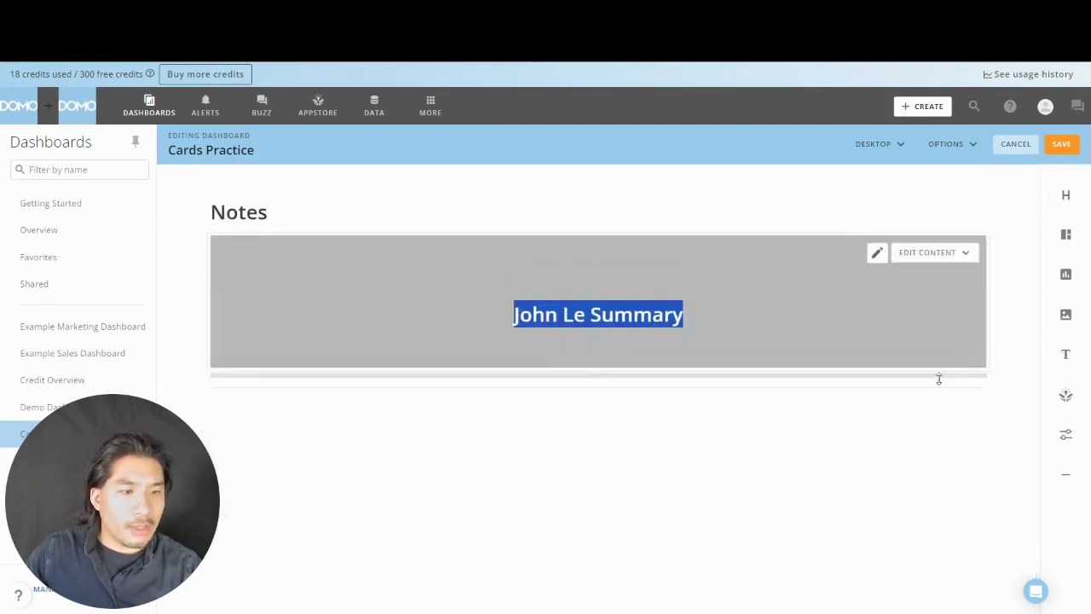
pyautogui.click(1062, 147)
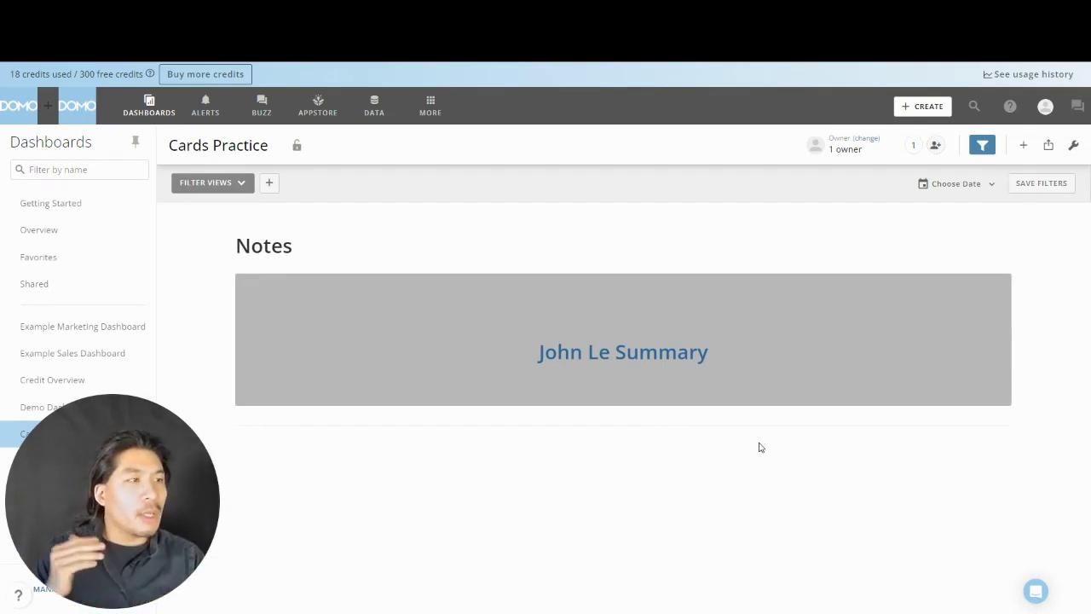
# Add a visualization card to the dashboard from the existing Google Sheets dataset, then save and close it with the default bar chart
pyautogui.click(1023, 145)
pyautogui.click(966, 203)
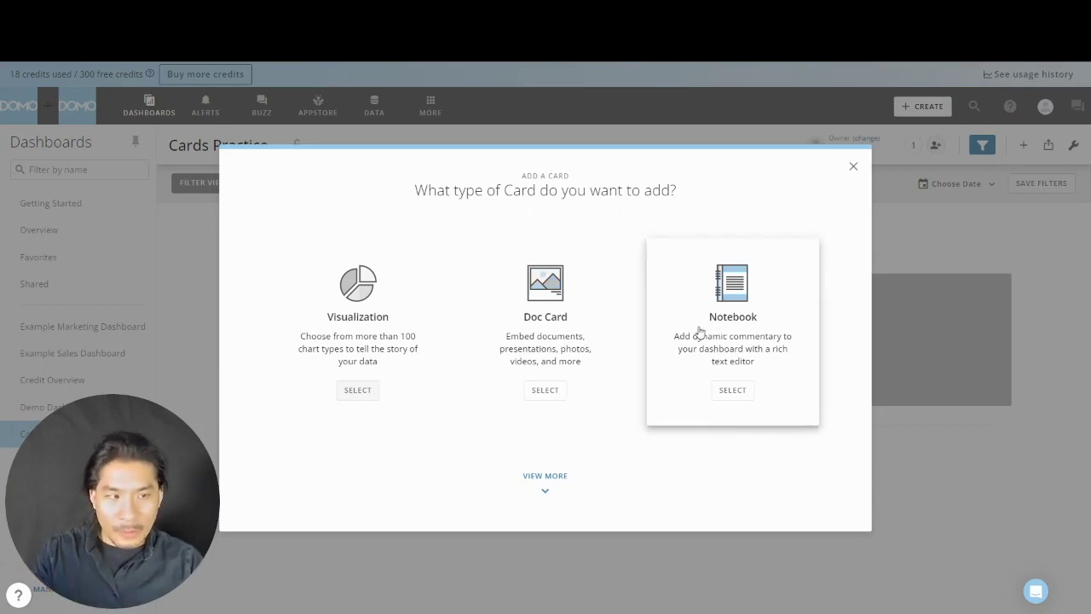
pyautogui.click(364, 328)
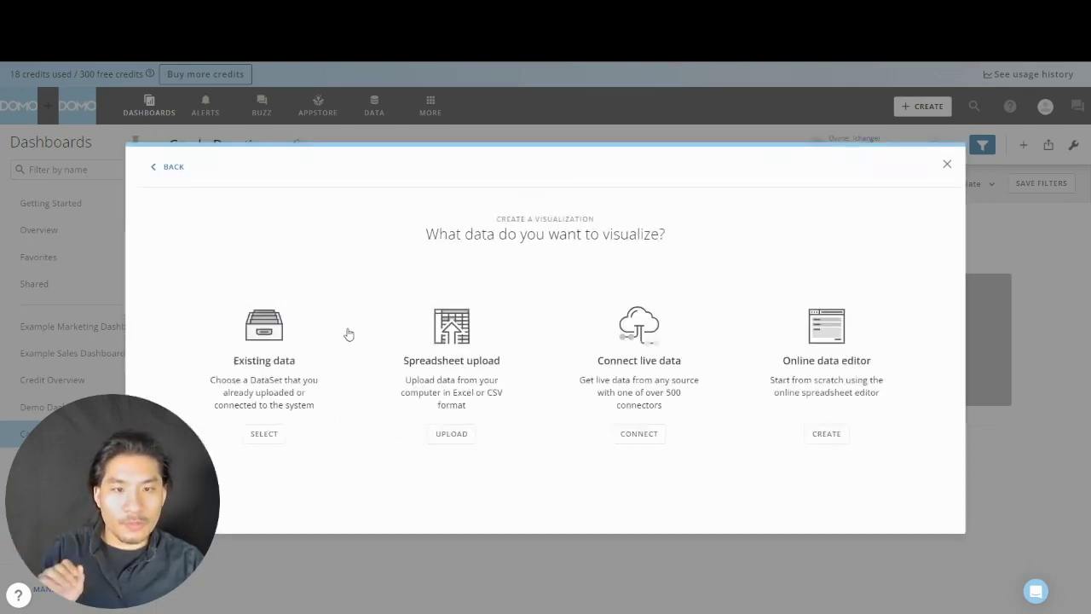
pyautogui.click(286, 359)
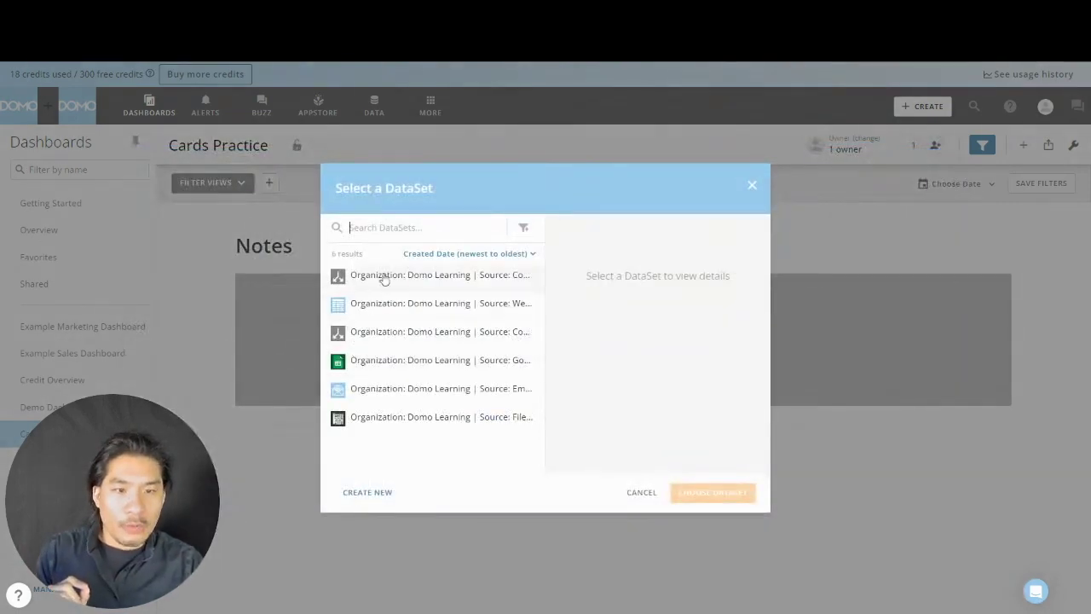
pyautogui.click(381, 361)
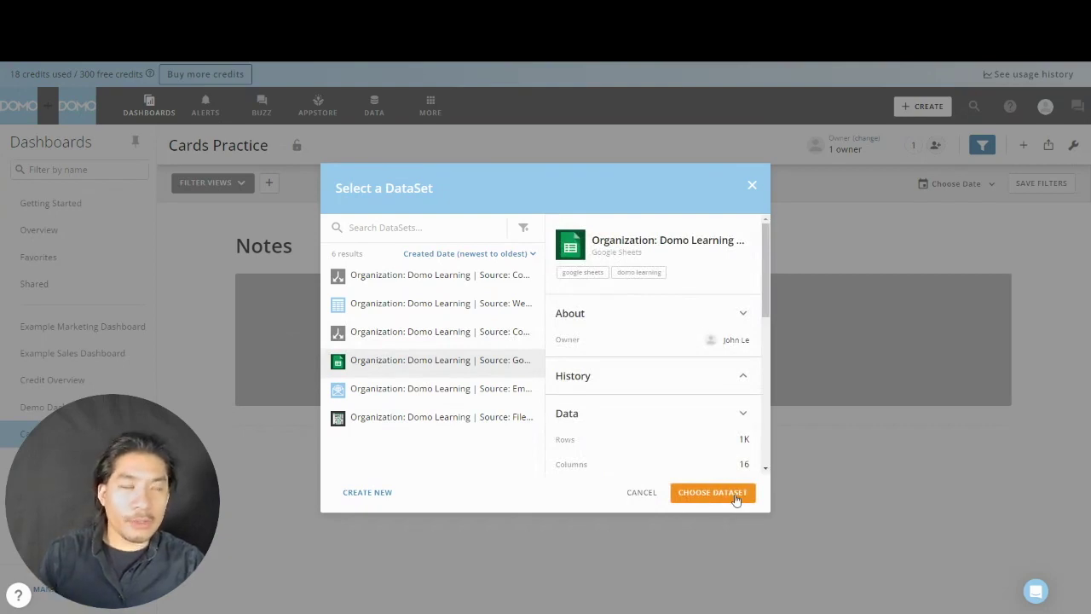
pyautogui.click(712, 492)
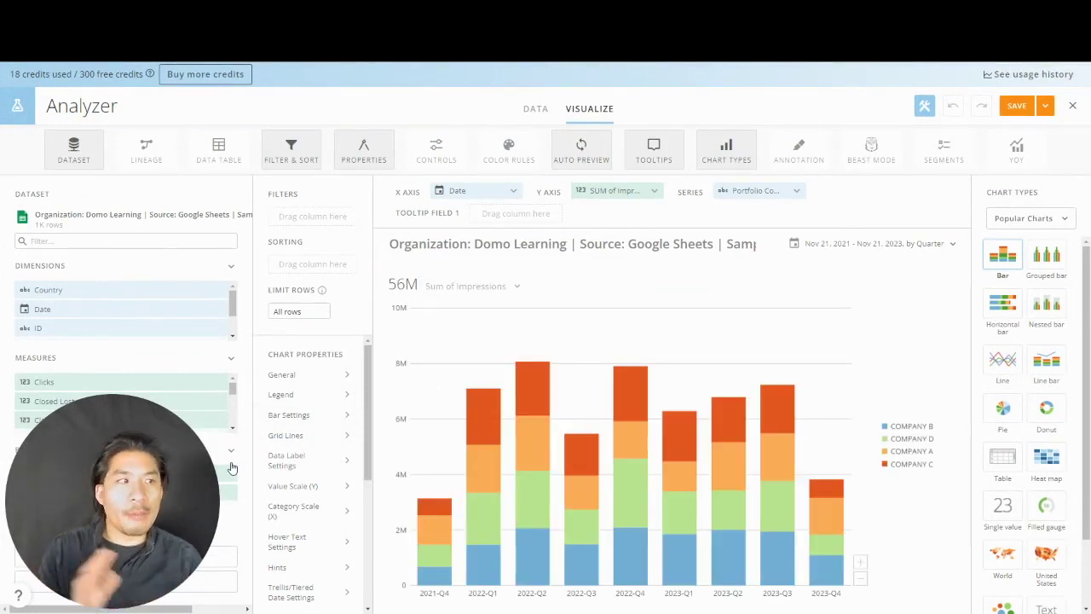
pyautogui.click(1046, 106)
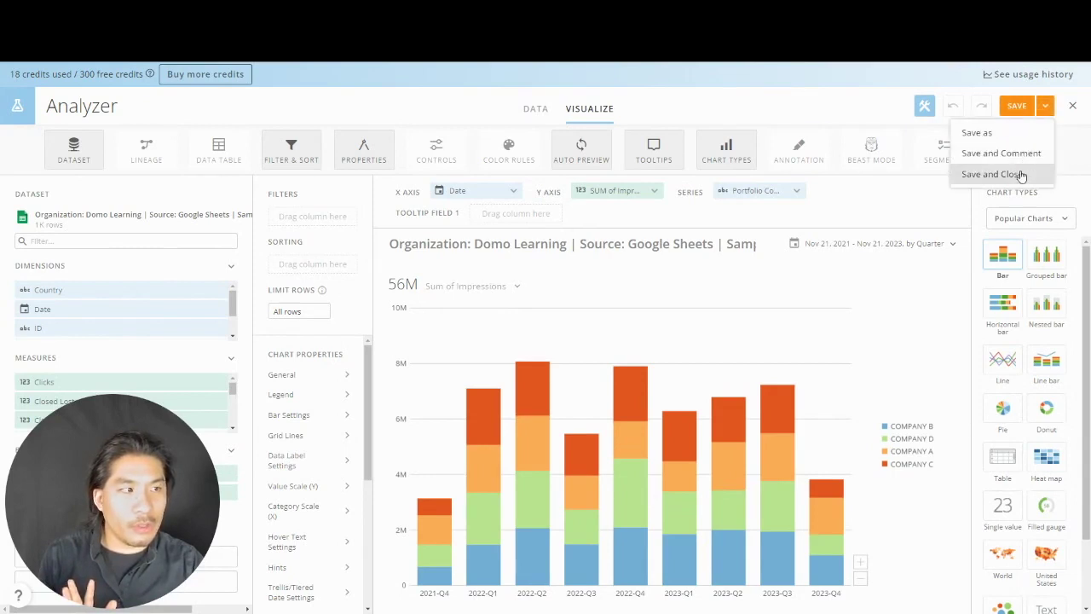
pyautogui.click(1023, 174)
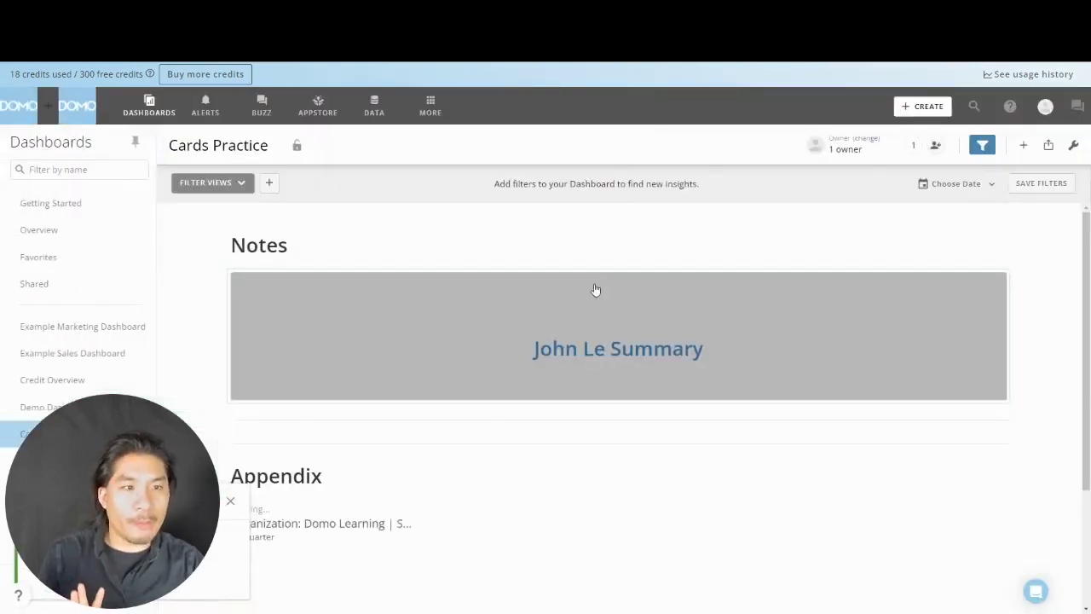
# Move the marketing chart card from the Appendix into the dashboard layout, full width below the border, and save the layout
pyautogui.scroll(-2, 642, 247)
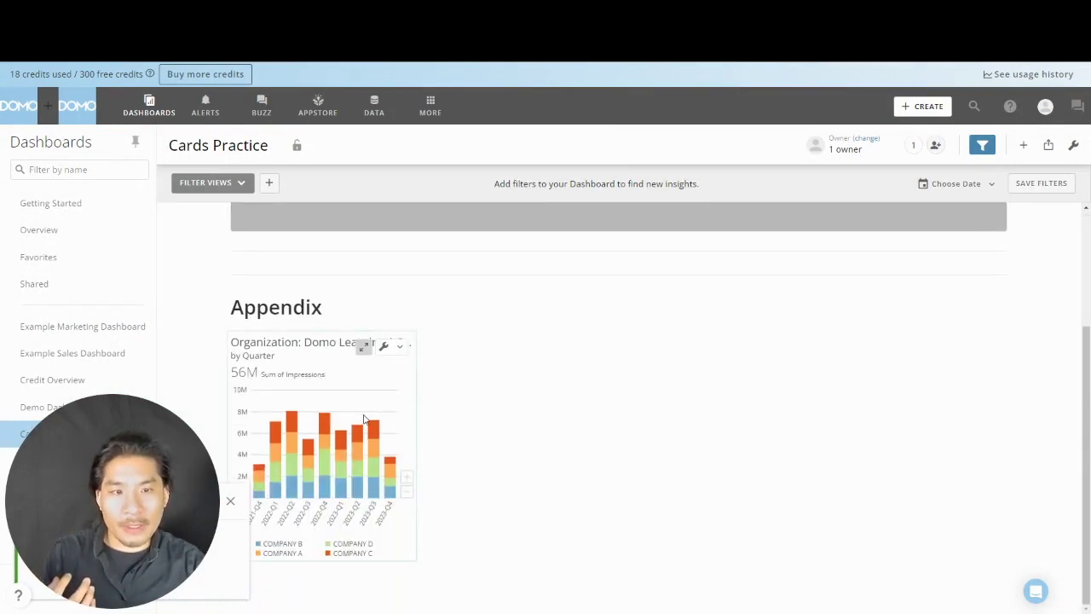
pyautogui.scroll(2, 659, 287)
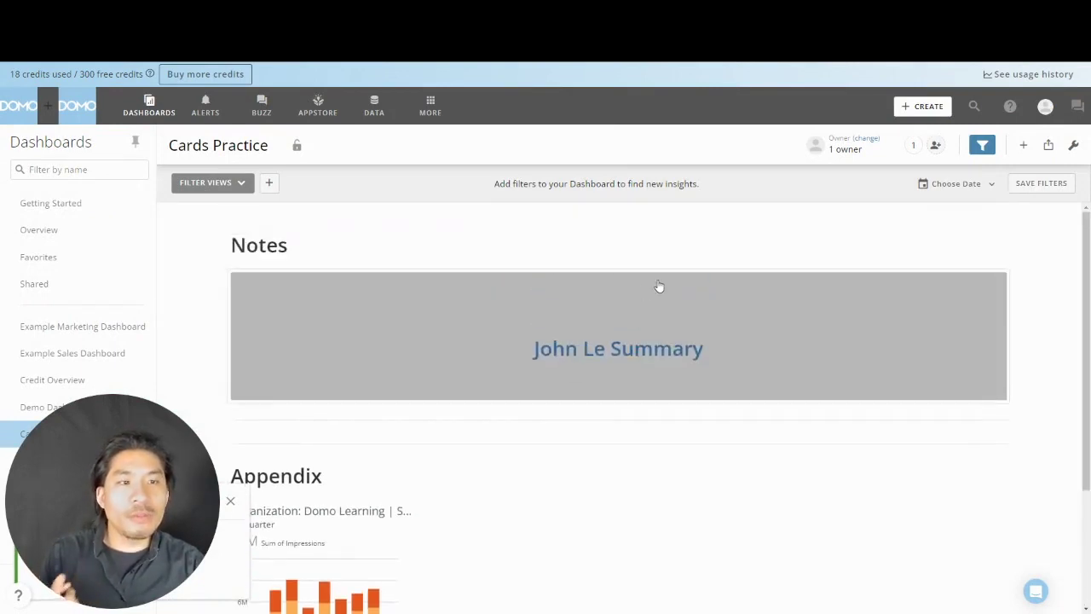
pyautogui.scroll(-2, 658, 302)
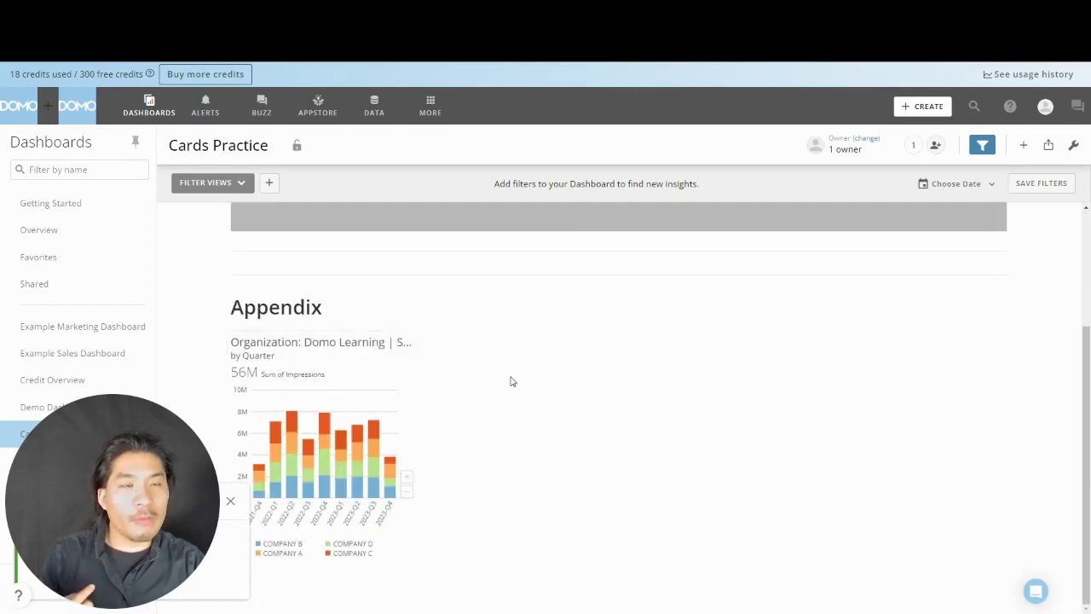
pyautogui.scroll(1, 511, 380)
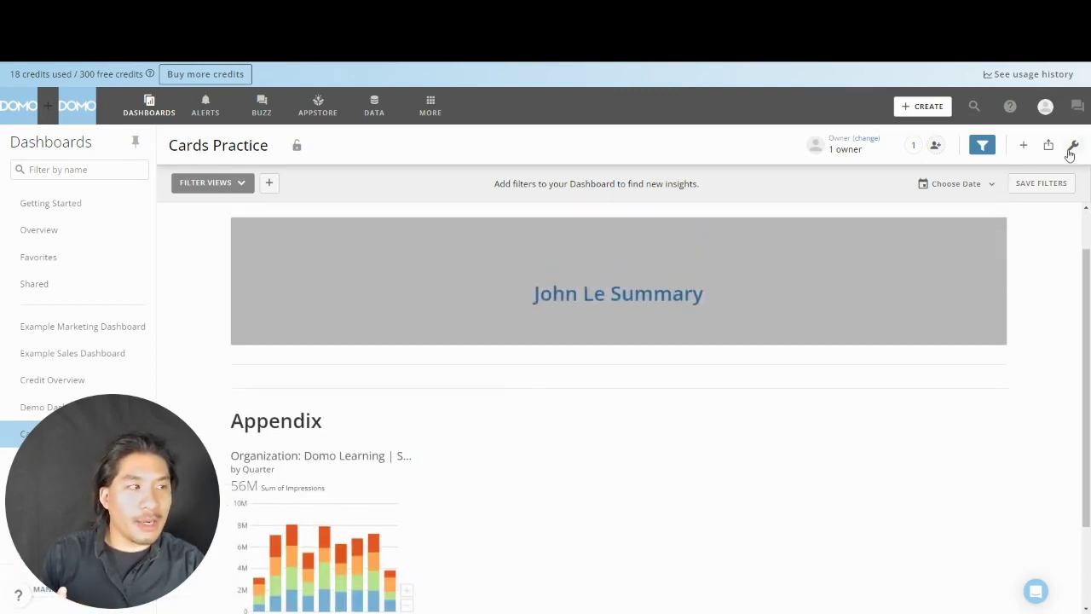
pyautogui.click(1071, 150)
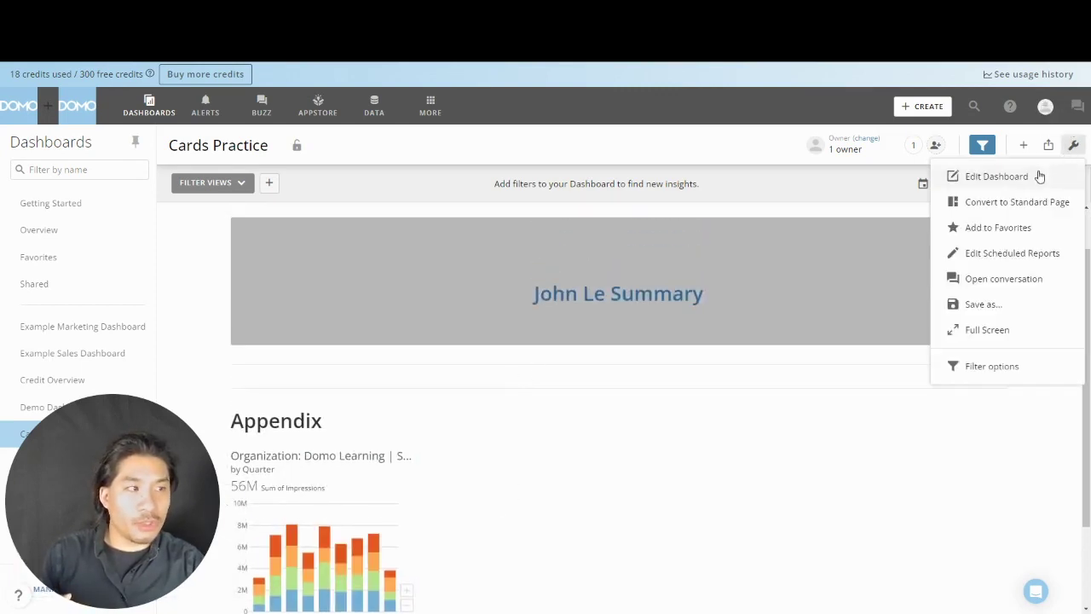
pyautogui.click(1037, 176)
pyautogui.moveTo(290, 489); pyautogui.dragTo(556, 399)
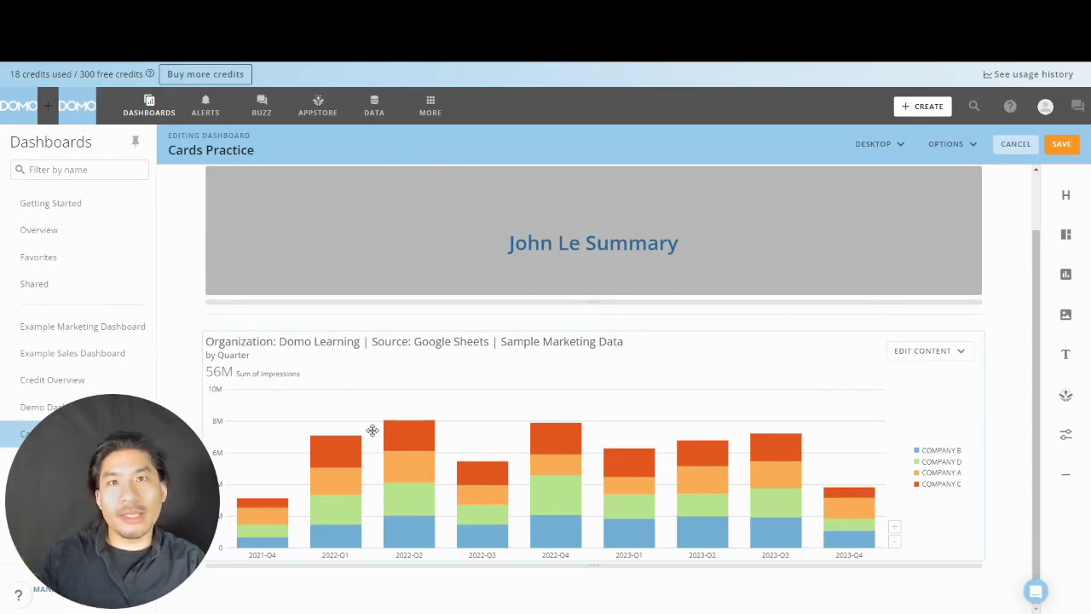
pyautogui.click(1061, 145)
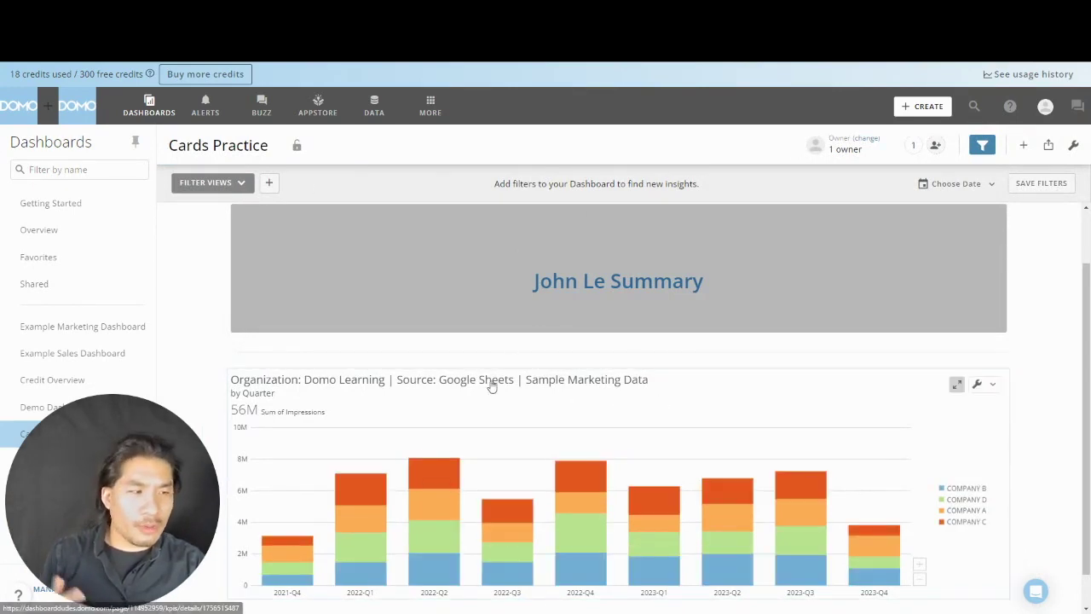
# Open the Sample Marketing Data card for editing in Analyzer and narrow the dataset pane slightly
pyautogui.click(992, 389)
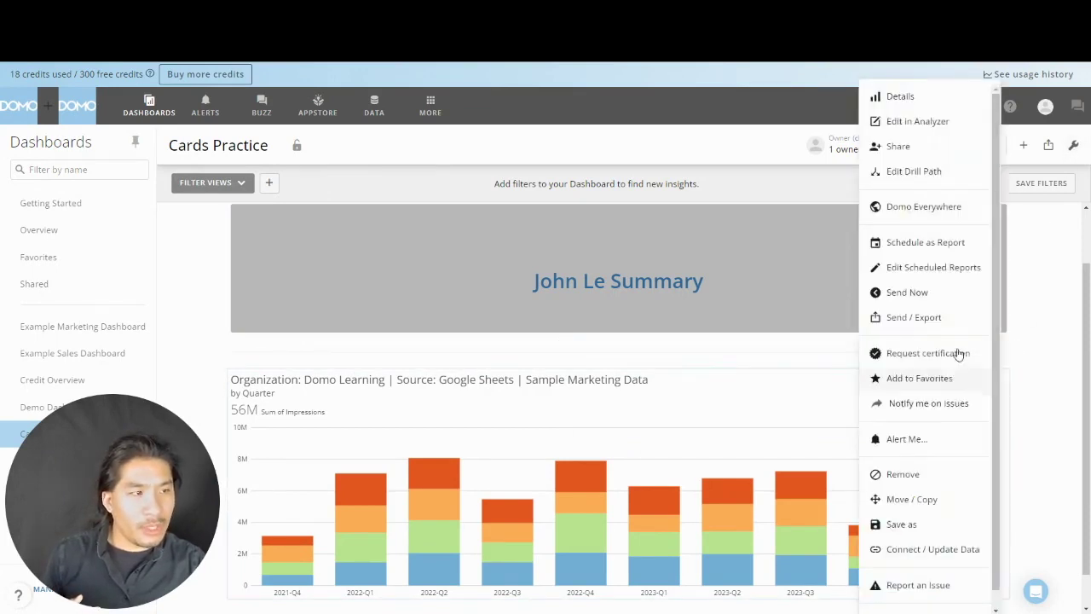
pyautogui.click(914, 124)
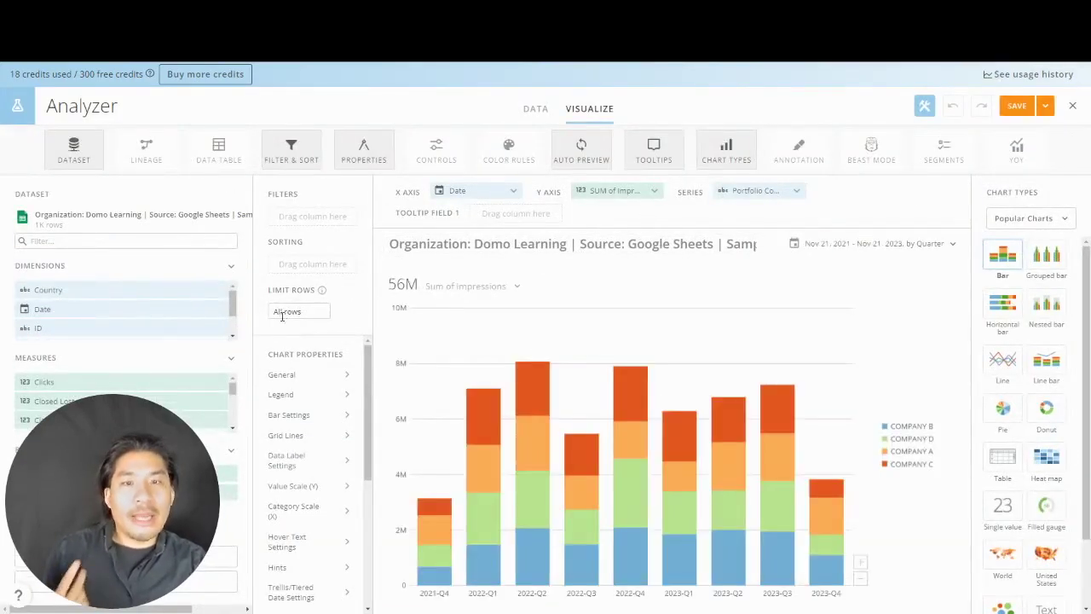
pyautogui.moveTo(217, 317); pyautogui.dragTo(213, 318)
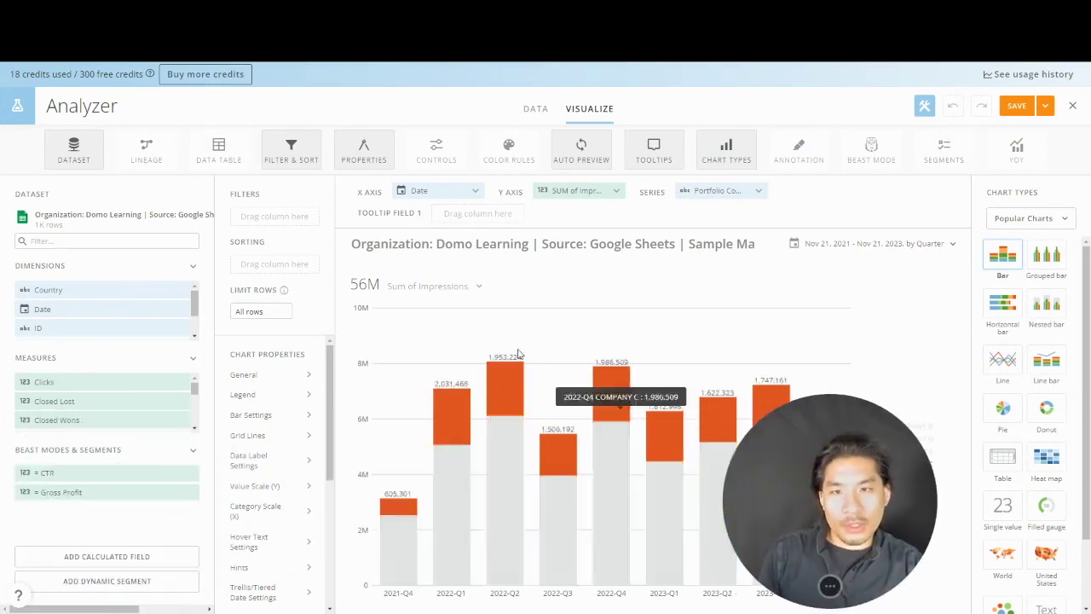
# Toggle the dataset pane off and on, and browse its lists of measures and dimensions
pyautogui.click(83, 159)
pyautogui.click(83, 159)
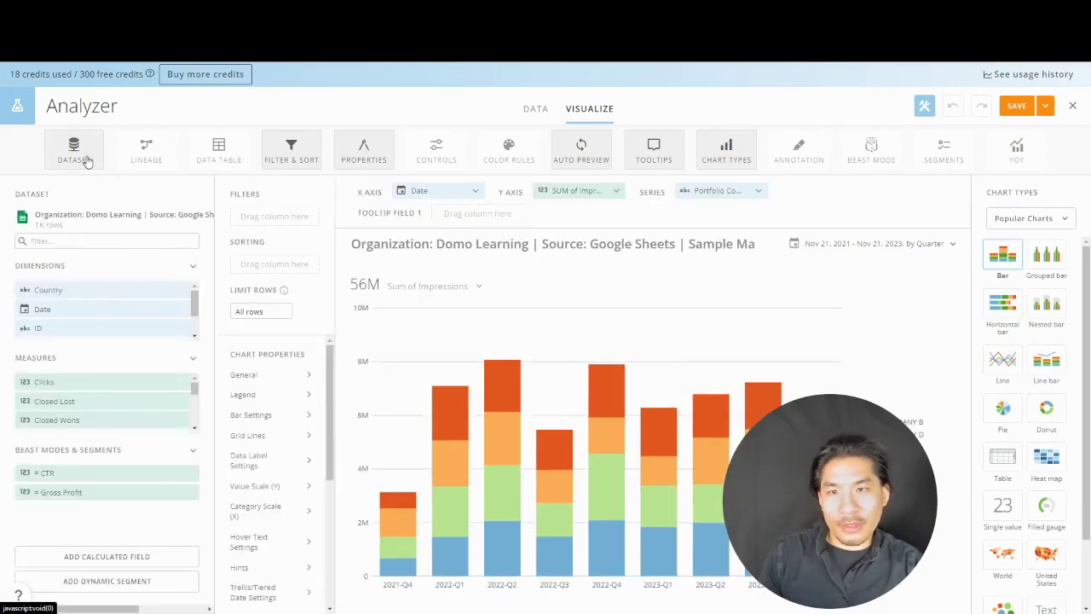
pyautogui.click(83, 158)
pyautogui.click(83, 159)
pyautogui.click(83, 158)
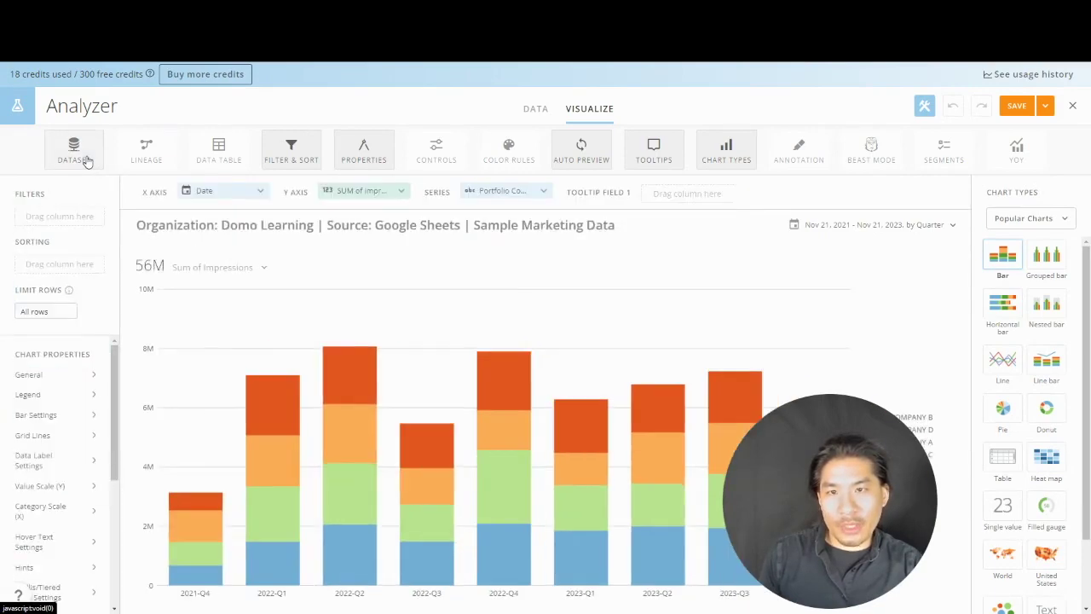
pyautogui.click(82, 158)
pyautogui.click(86, 159)
pyautogui.click(85, 159)
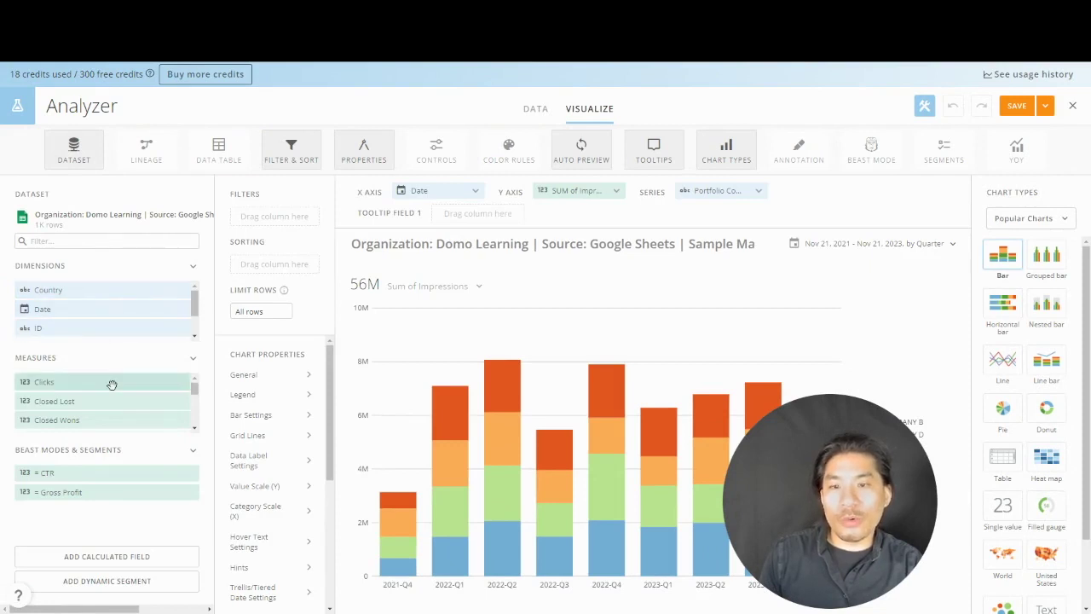
pyautogui.scroll(-5, 110, 386)
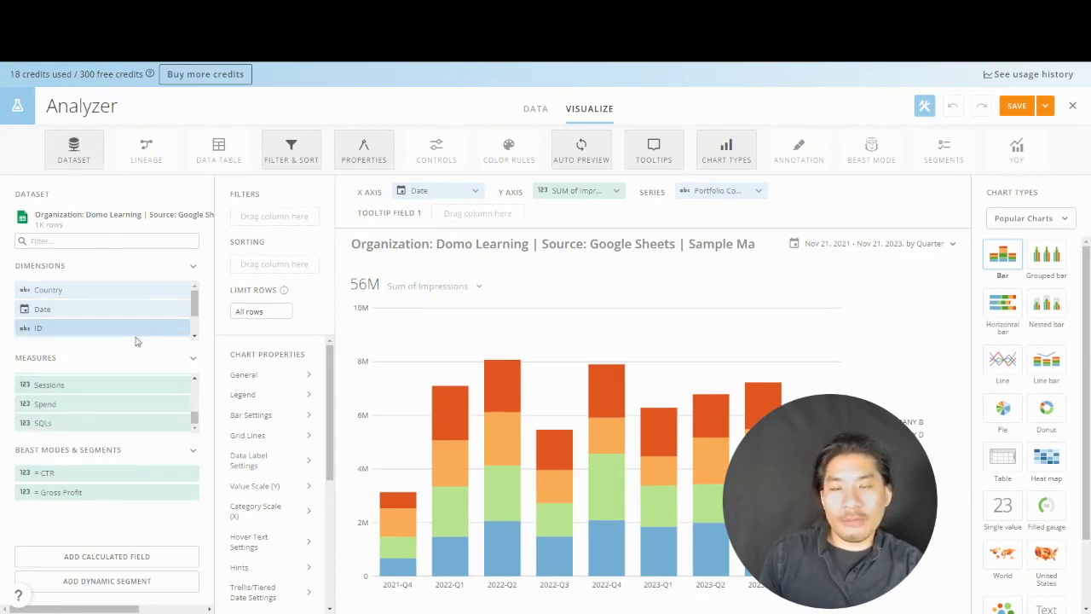
pyautogui.scroll(-2, 132, 332)
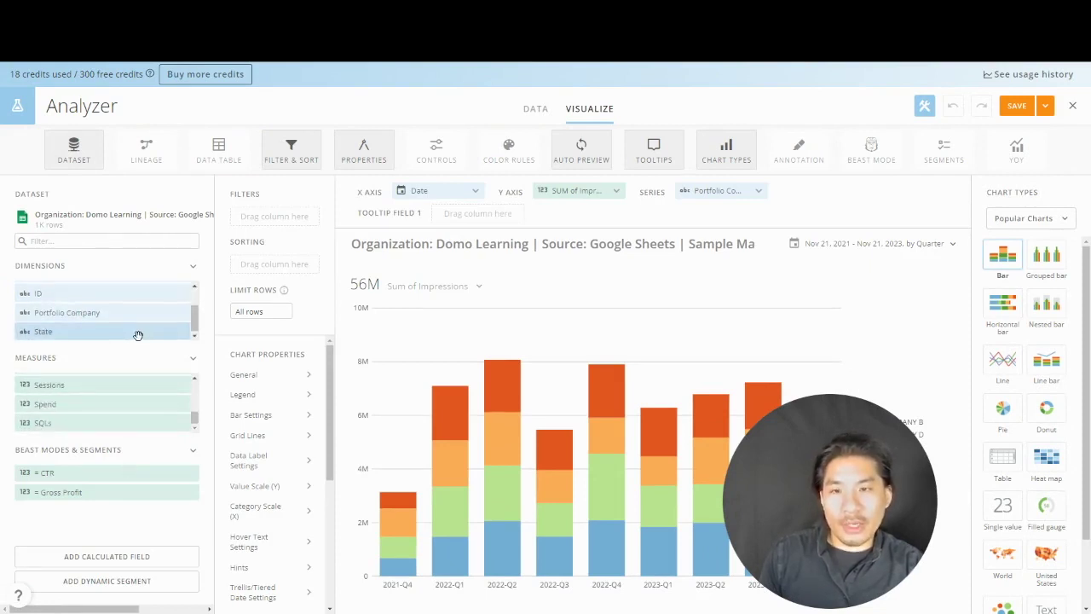
pyautogui.scroll(2, 138, 319)
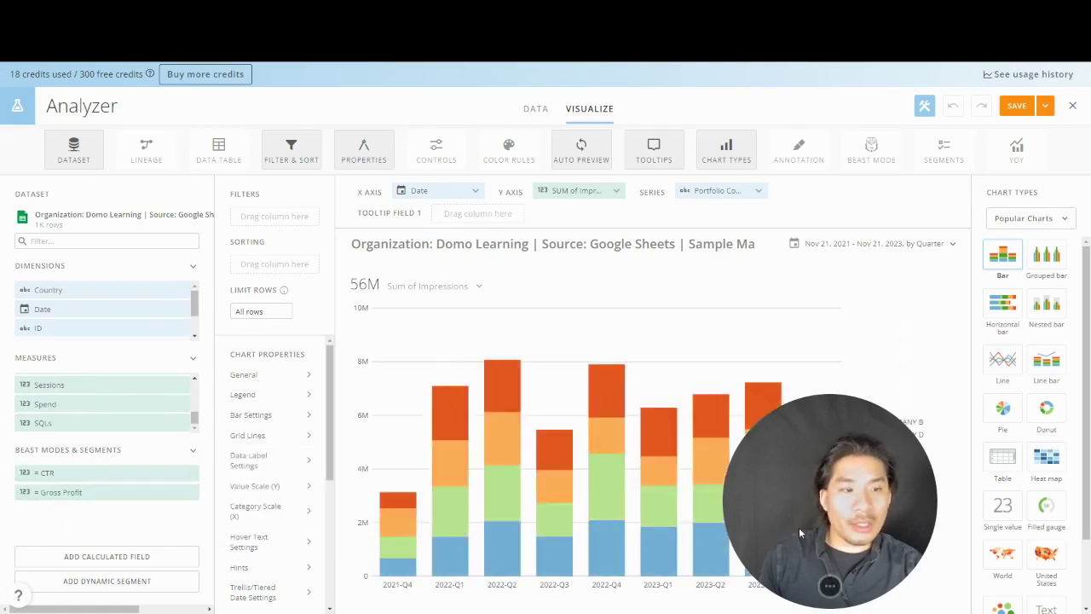
# Show the data table behind the chart and enlarge it to review its rows and columns
pyautogui.moveTo(796, 583); pyautogui.dragTo(422, 583)
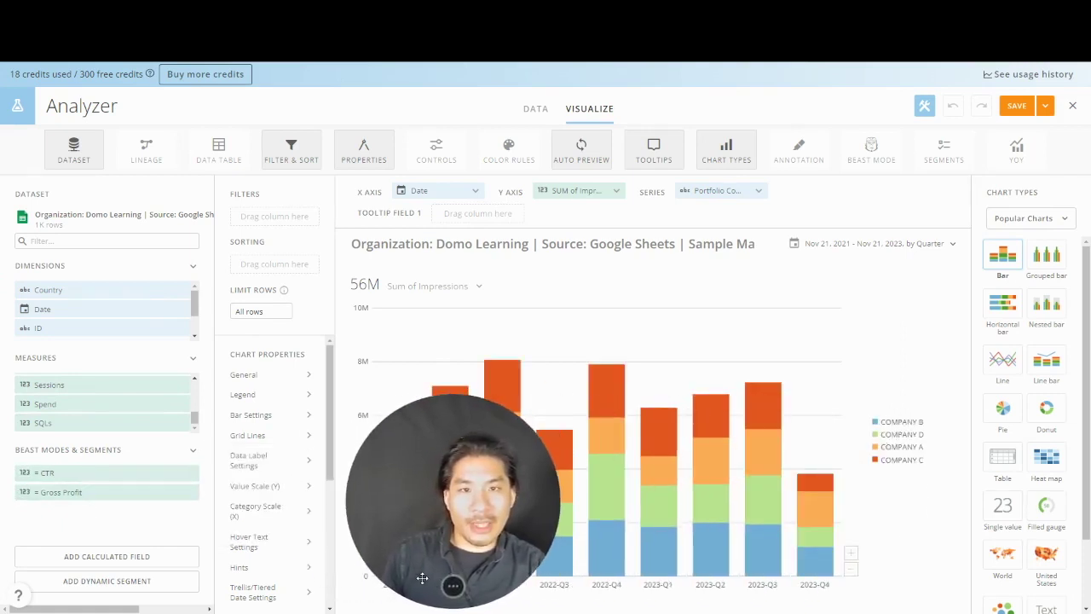
pyautogui.click(208, 160)
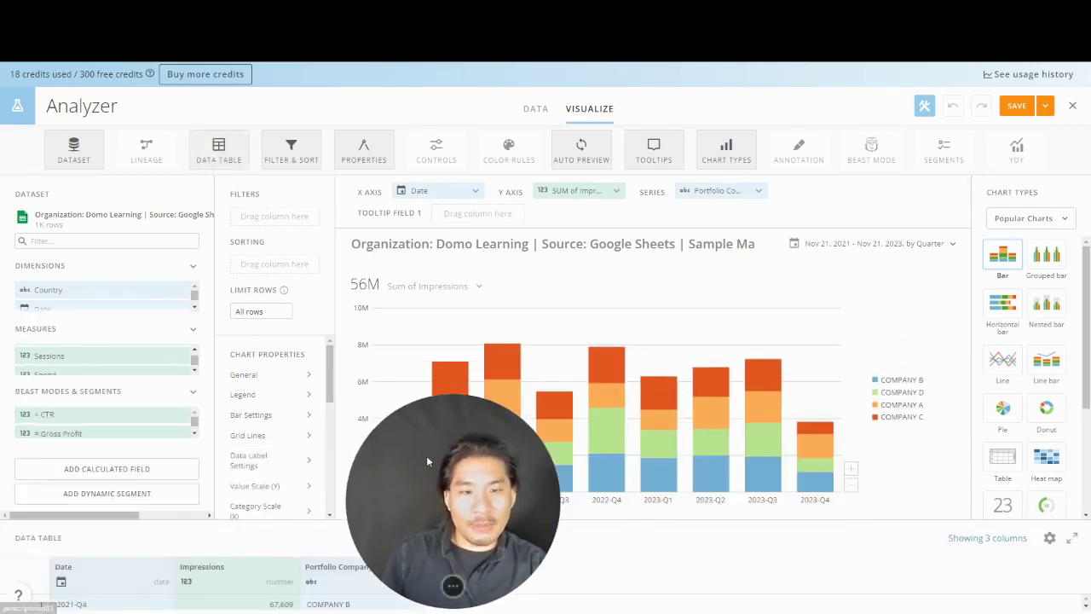
pyautogui.moveTo(426, 455); pyautogui.dragTo(414, 260)
pyautogui.moveTo(409, 528); pyautogui.dragTo(418, 300)
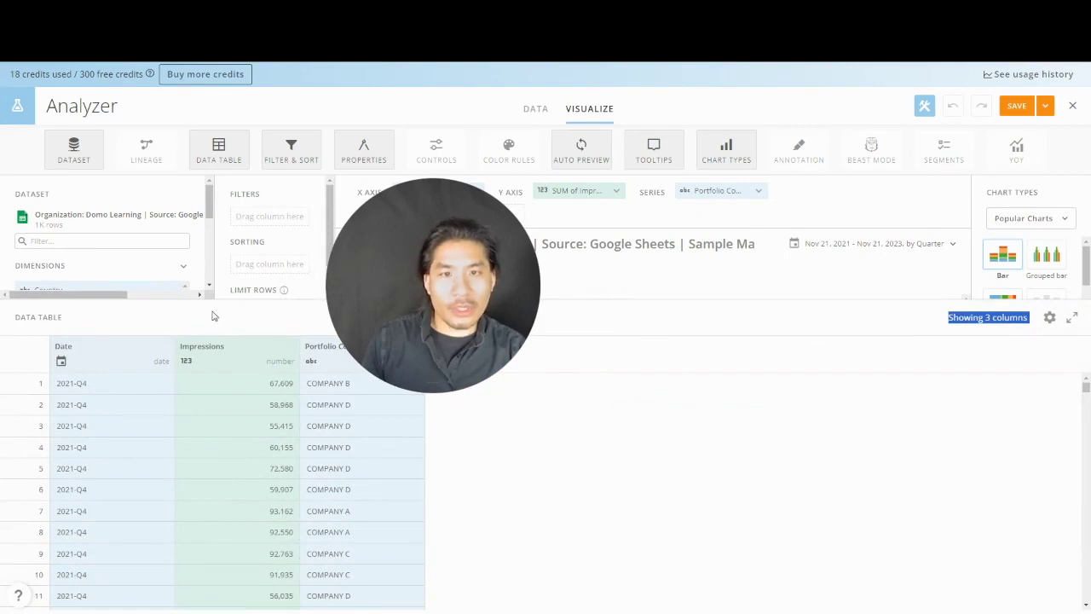
# Hide the data table and narrow the dataset pane further to give the chart more room
pyautogui.click(220, 150)
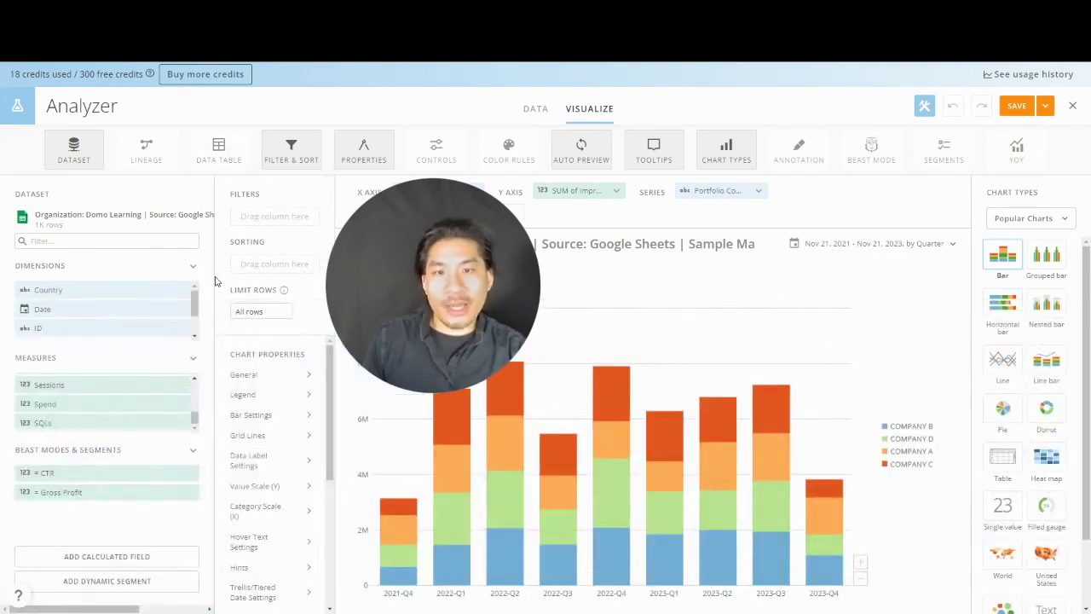
pyautogui.moveTo(213, 276); pyautogui.dragTo(155, 275)
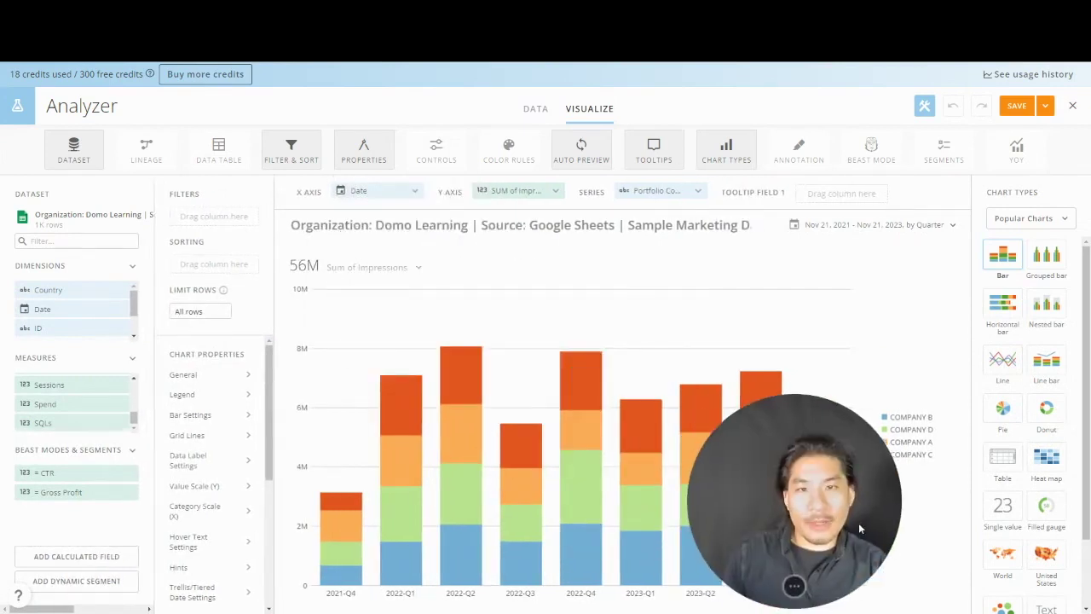
# Toggle the Filter & Sort pane off and back on to see which part of Analyzer it controls
pyautogui.click(310, 146)
pyautogui.click(309, 149)
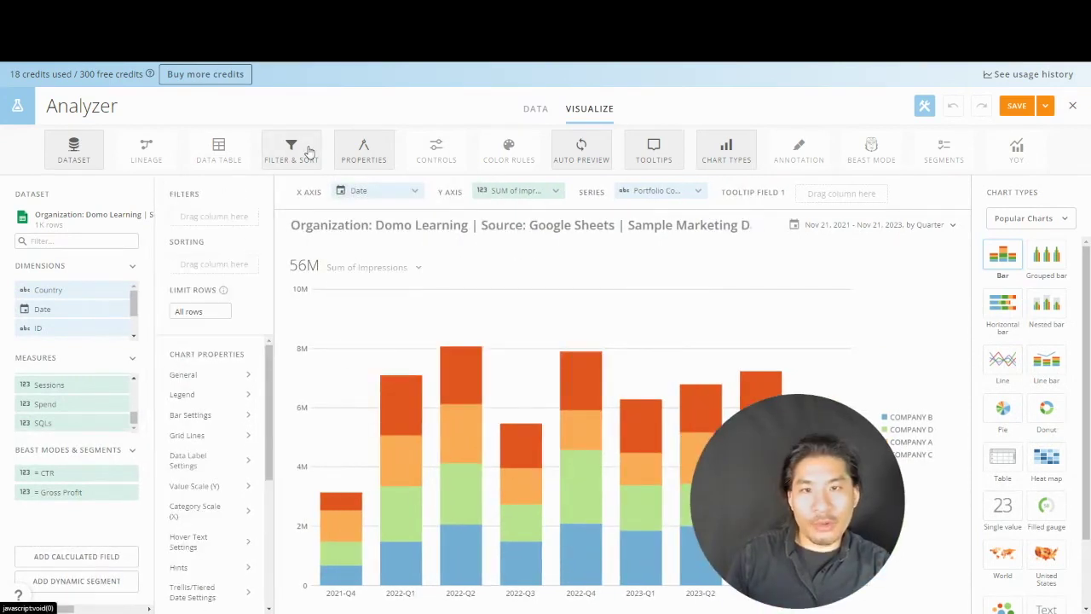
pyautogui.click(309, 151)
pyautogui.click(308, 151)
pyautogui.click(308, 151)
pyautogui.click(308, 151)
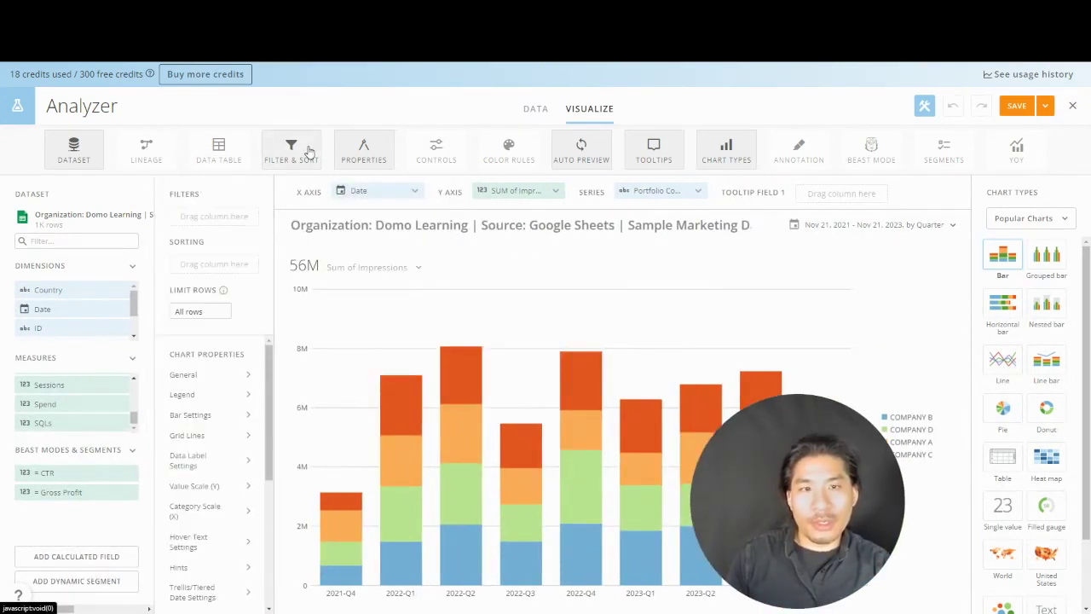
# Toggle the chart Properties pane off and back on to see which settings it controls
pyautogui.click(364, 152)
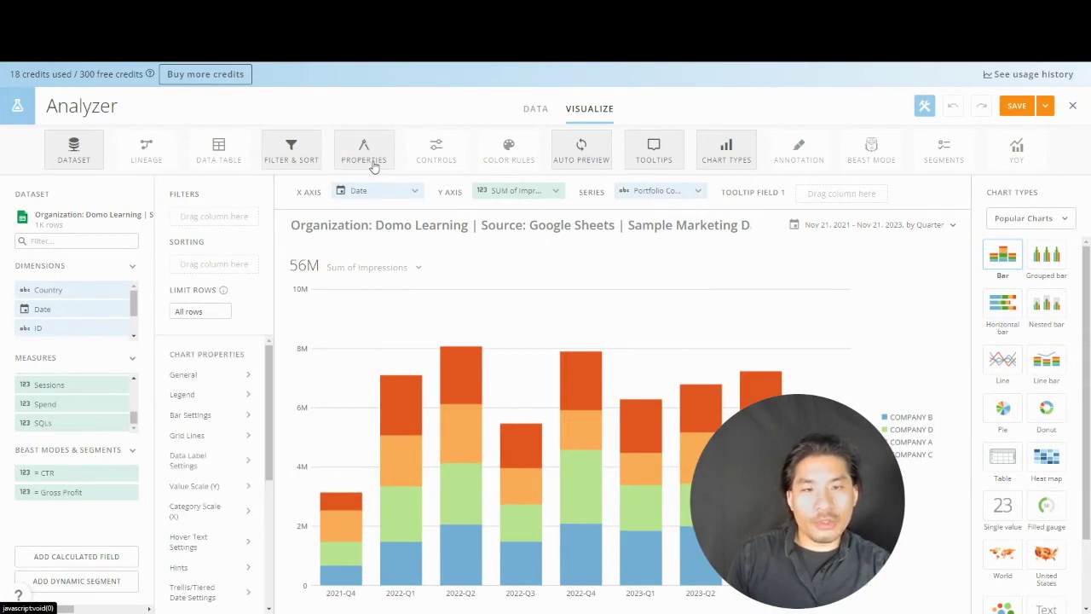
pyautogui.click(364, 152)
pyautogui.click(364, 152)
pyautogui.click(364, 151)
pyautogui.click(364, 151)
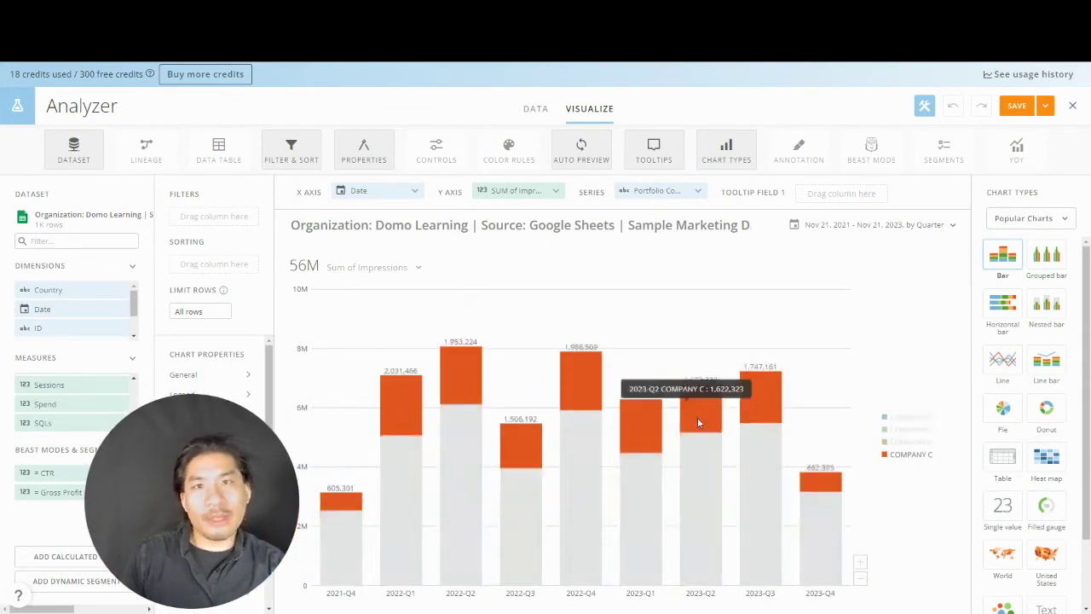
# Widen the pane that holds the filters and chart properties
pyautogui.moveTo(770, 396)
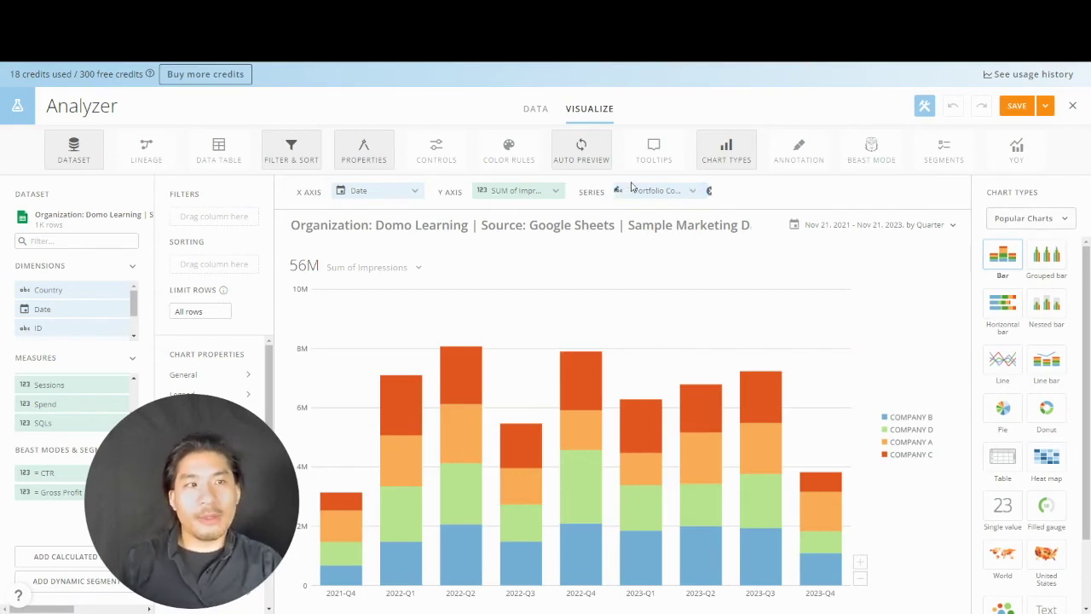
pyautogui.moveTo(255, 446)
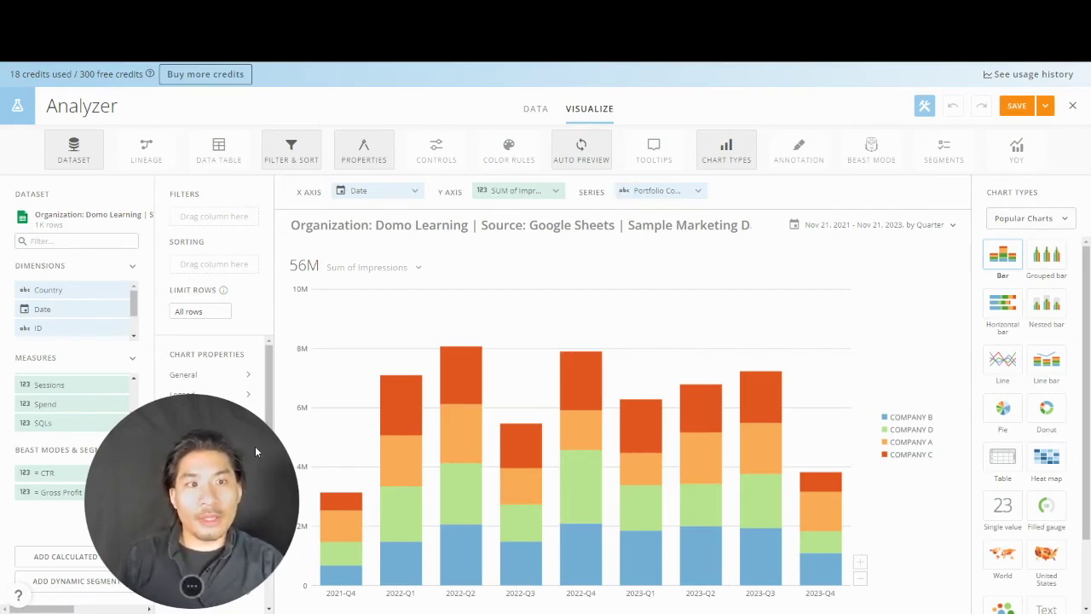
pyautogui.moveTo(255, 446); pyautogui.dragTo(130, 473)
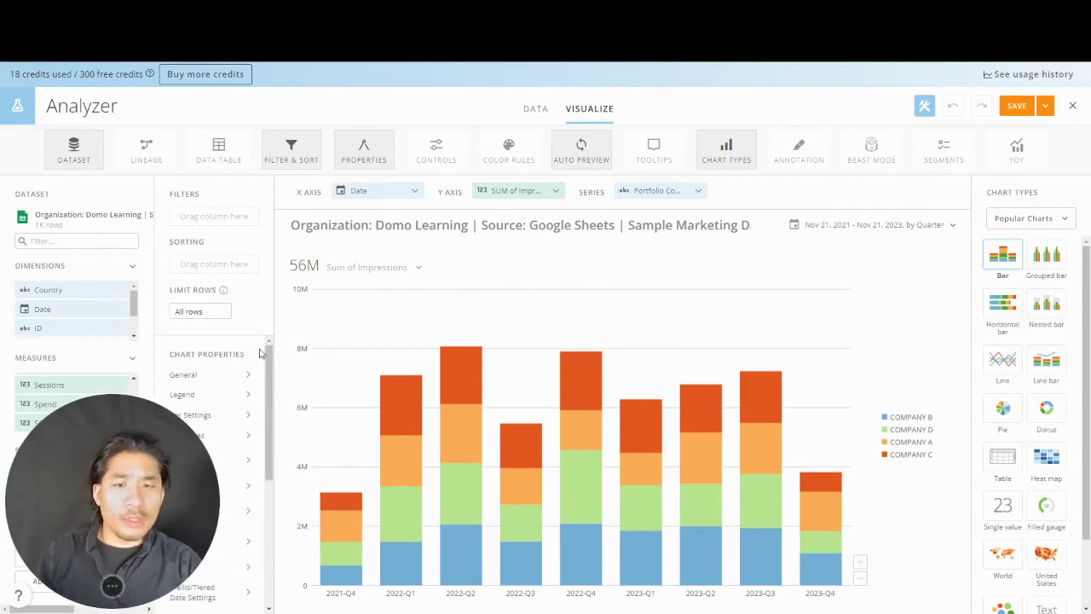
pyautogui.moveTo(361, 308); pyautogui.dragTo(364, 302)
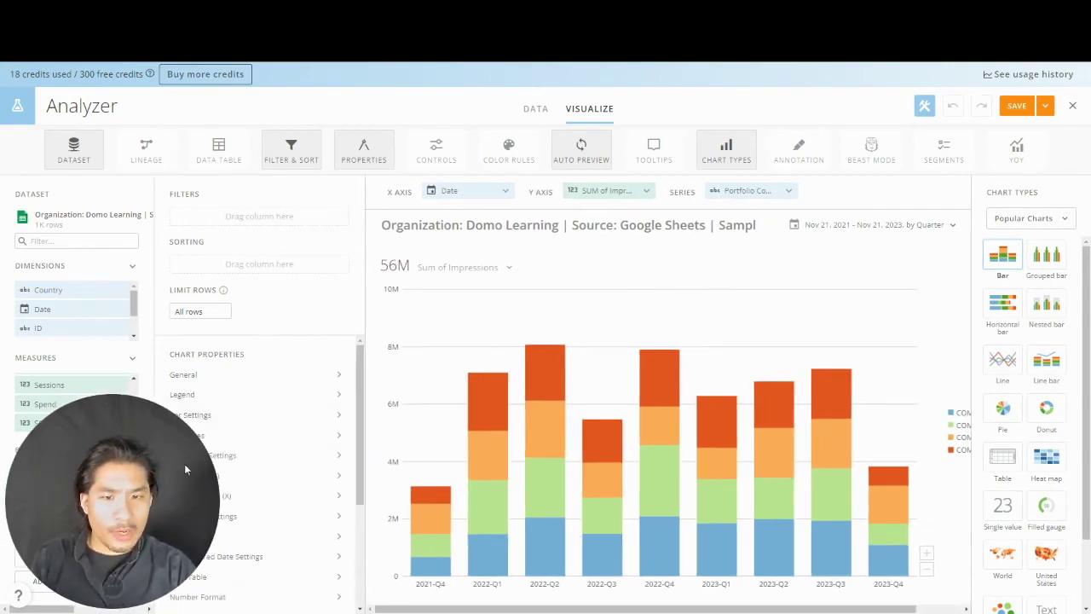
# Replace the card title with "Sample Card" and add the description "Here is my sample card"
pyautogui.click(444, 229)
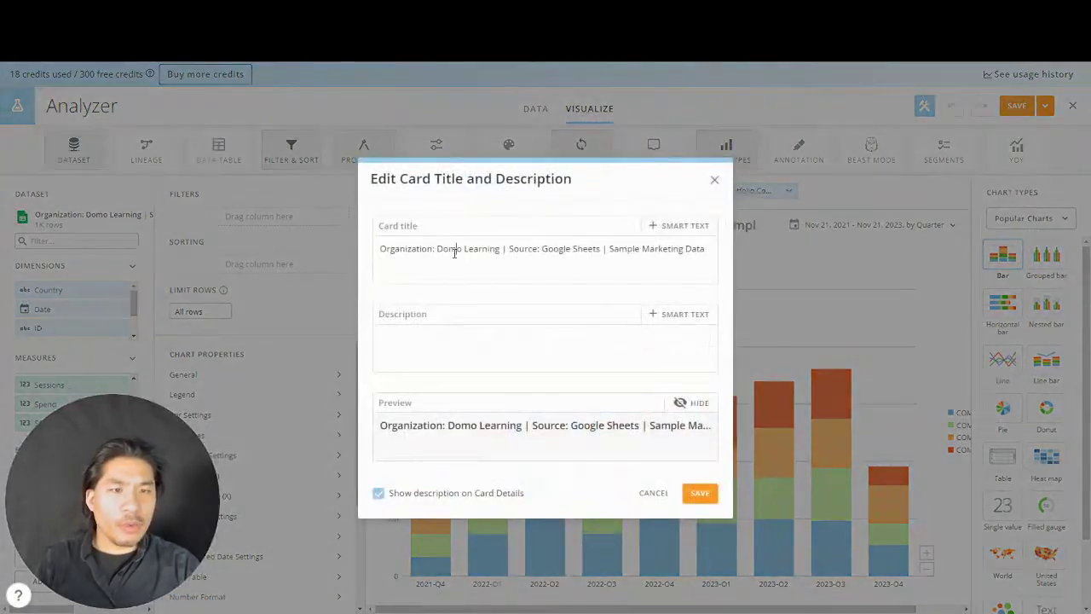
pyautogui.tripleClick(454, 252)
pyautogui.write('Sample Card')
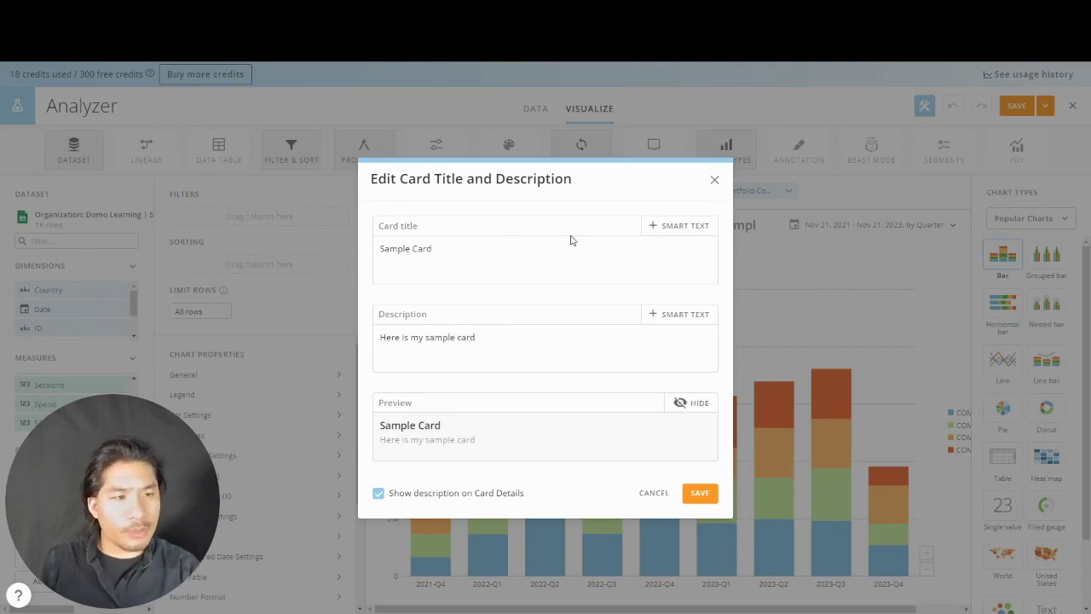
# Append the DataSet info smart text for the date last updated to the card title and save the title and description
pyautogui.click(686, 227)
pyautogui.click(700, 258)
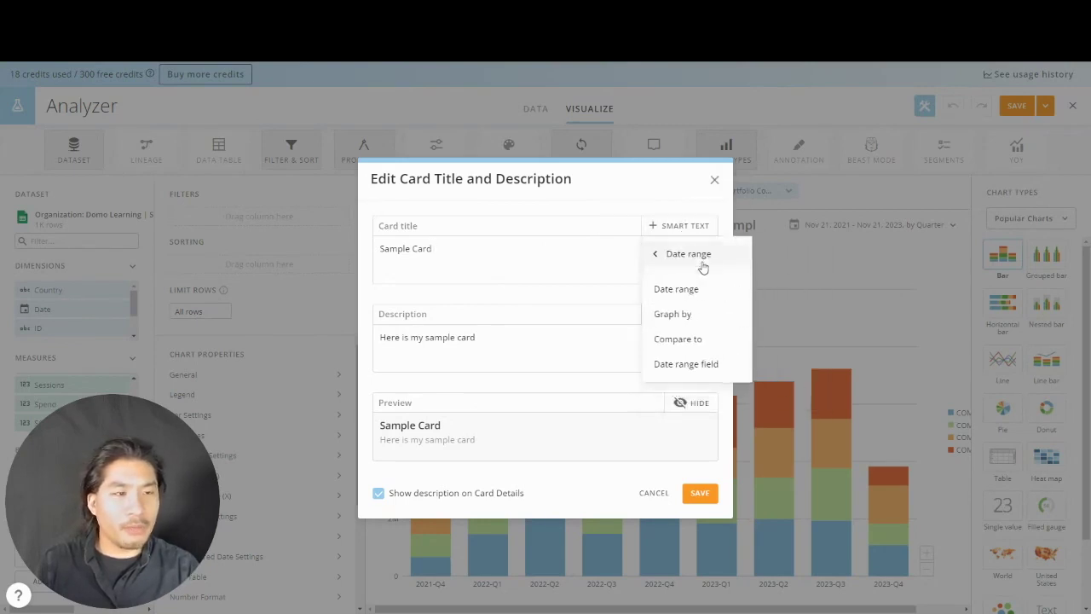
pyautogui.click(655, 254)
pyautogui.click(726, 389)
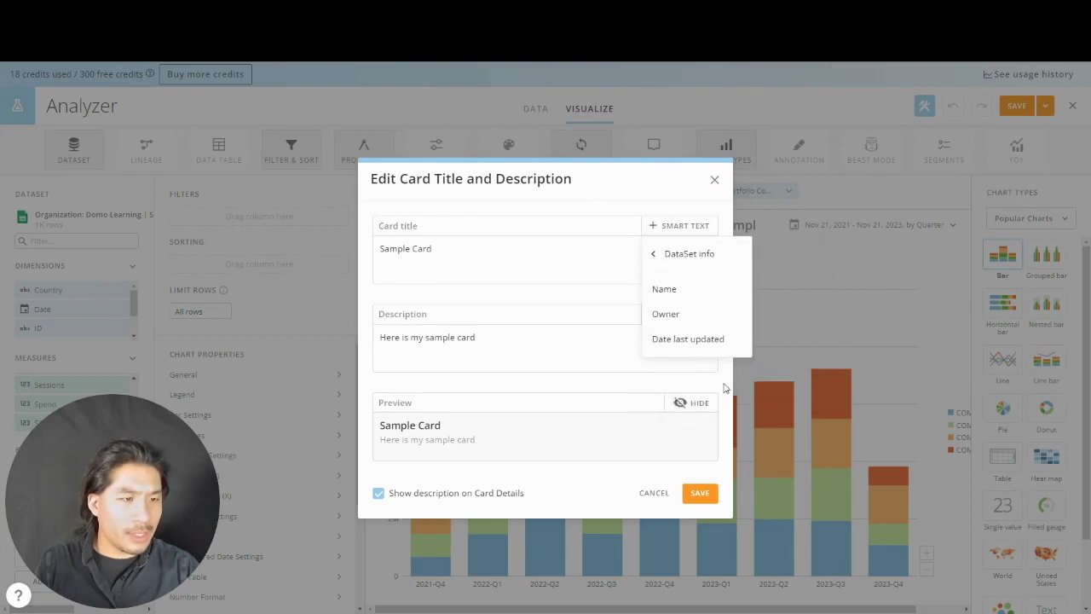
pyautogui.click(708, 339)
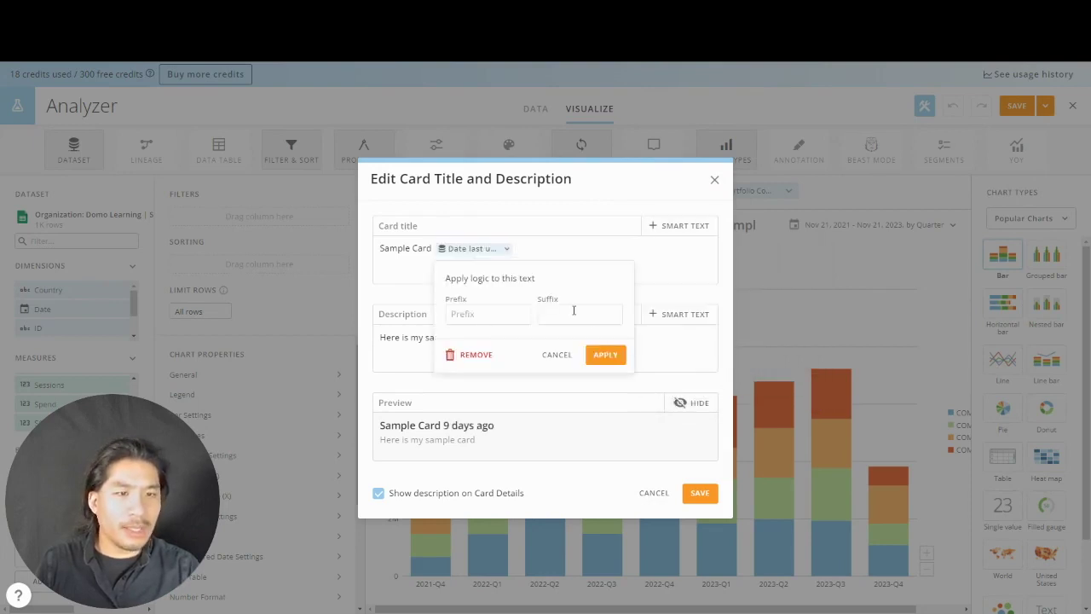
pyautogui.click(605, 354)
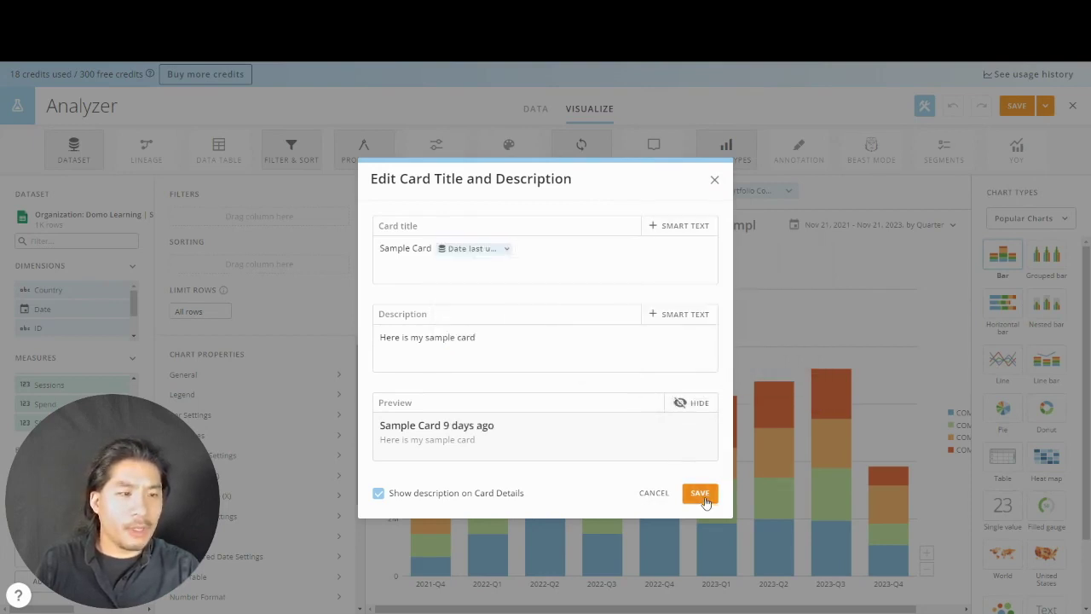
pyautogui.click(702, 496)
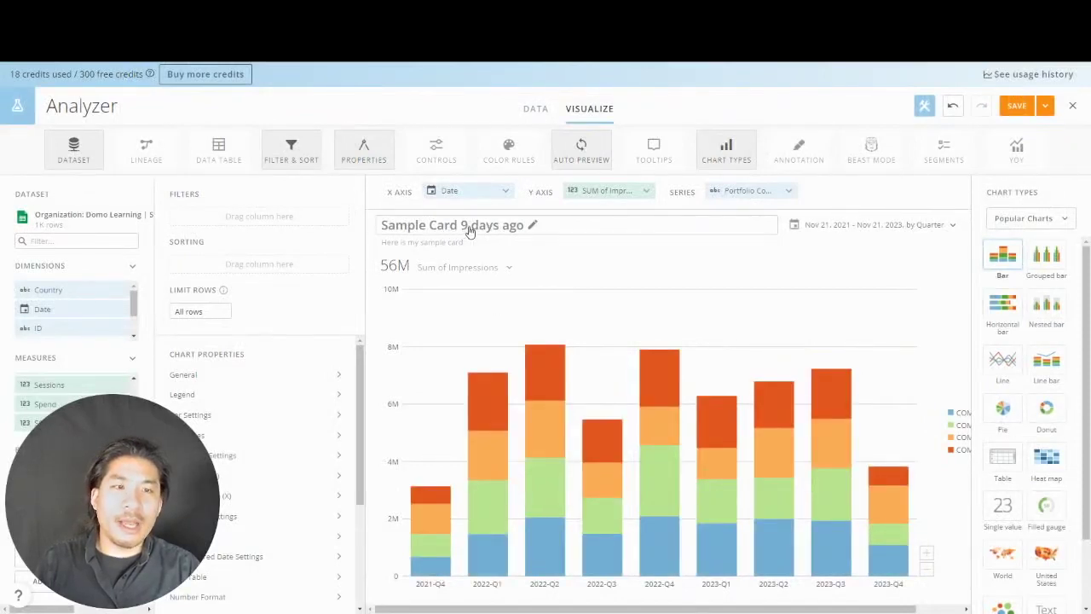
# Enclose the title's smart text in parentheses, preceded by "Was updated", and save the title
pyautogui.click(531, 227)
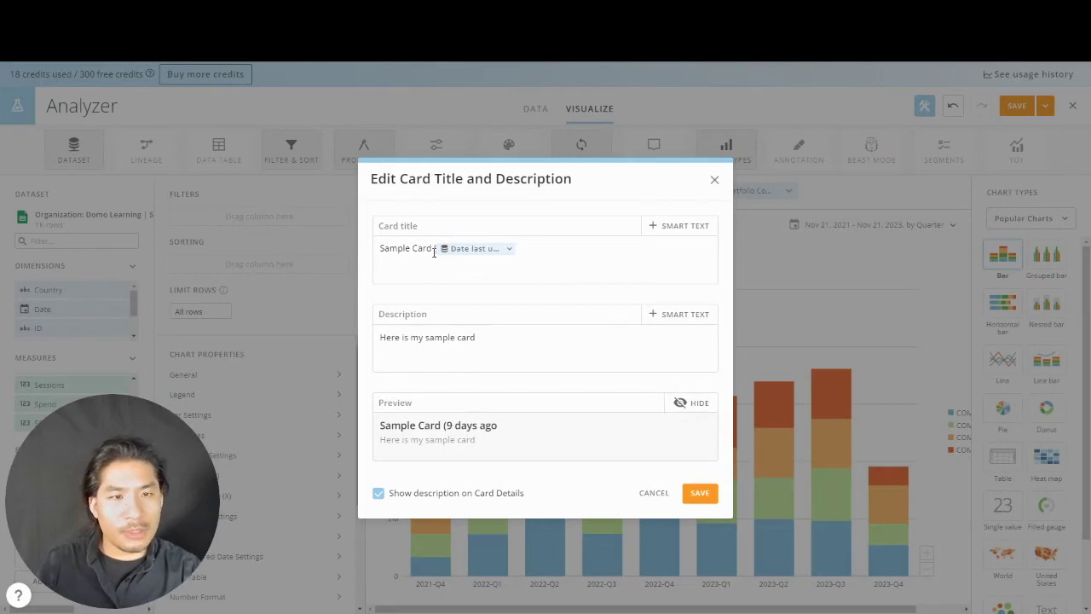
pyautogui.write('Was updated Date last u...')
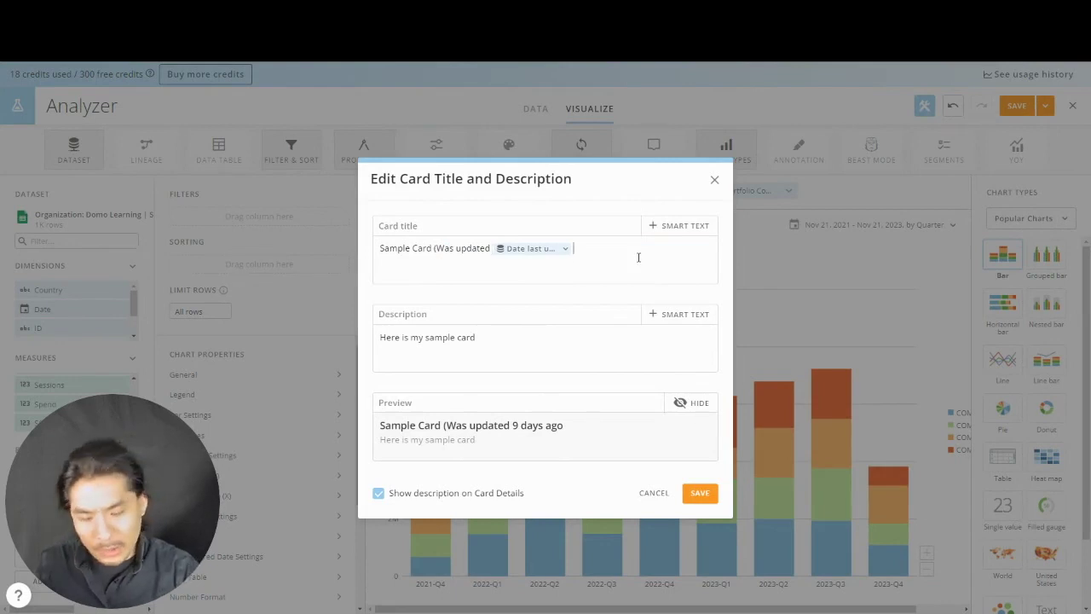
pyautogui.click(700, 493)
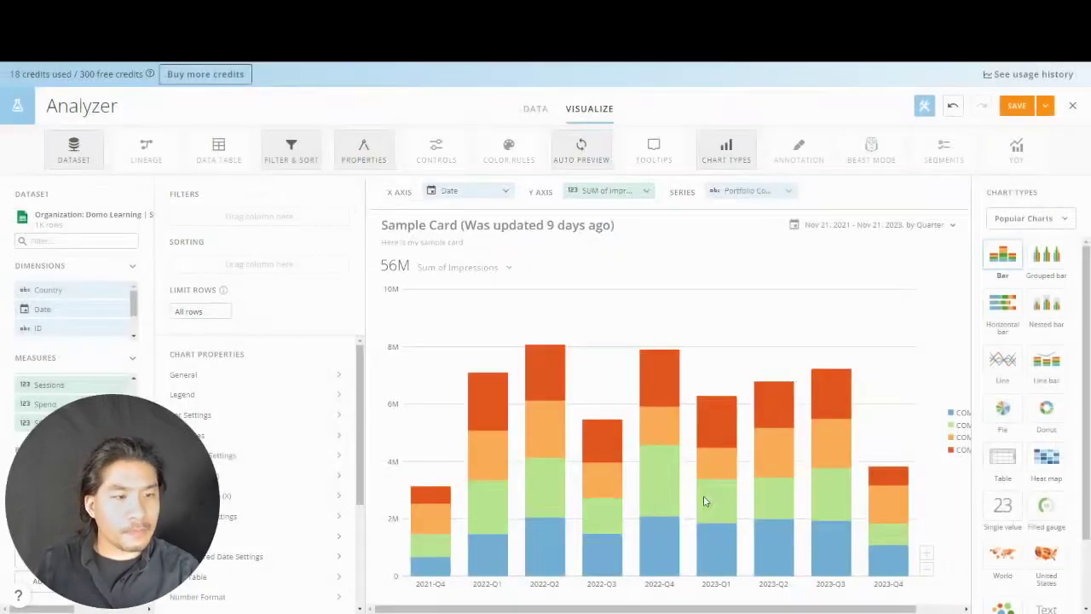
# Replace the parenthesised "Was updated" wording and its date smart text in the card title with the Date range smart text, and save
pyautogui.click(623, 224)
pyautogui.click(564, 249)
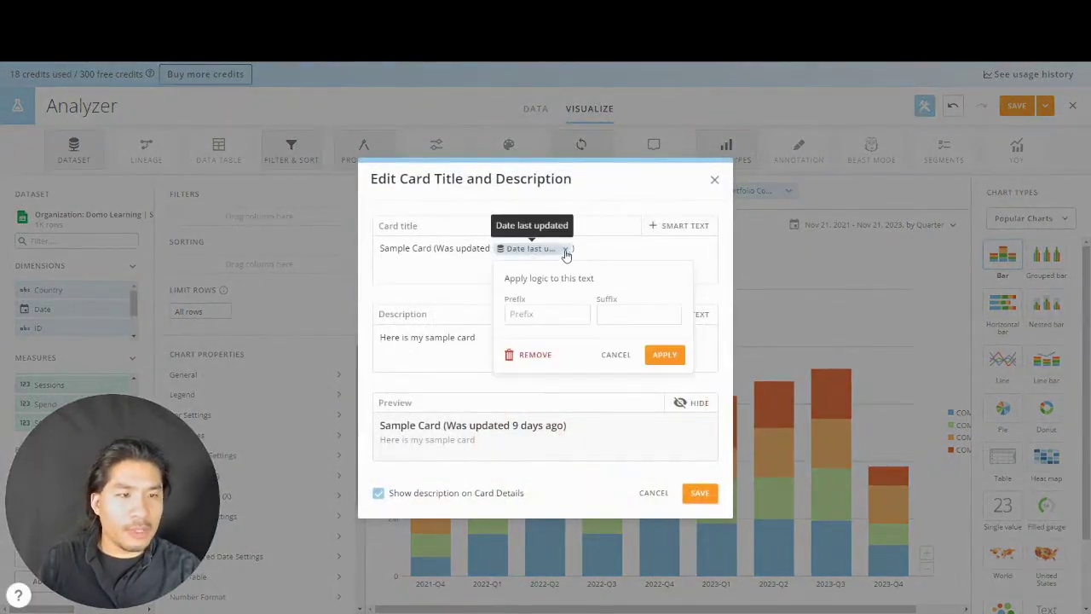
pyautogui.click(531, 354)
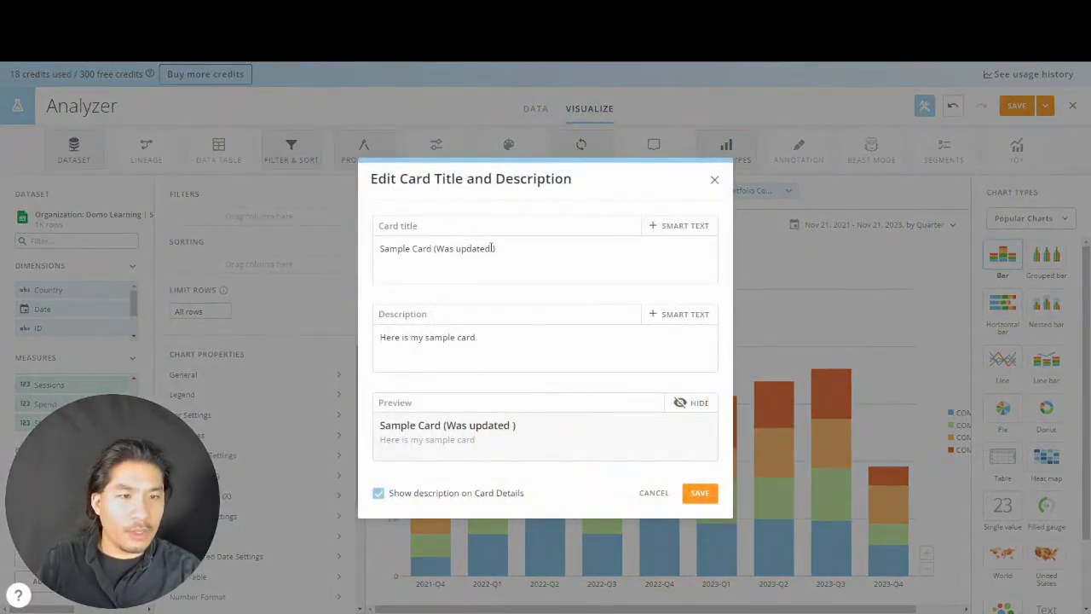
pyautogui.click(668, 227)
pyautogui.click(695, 258)
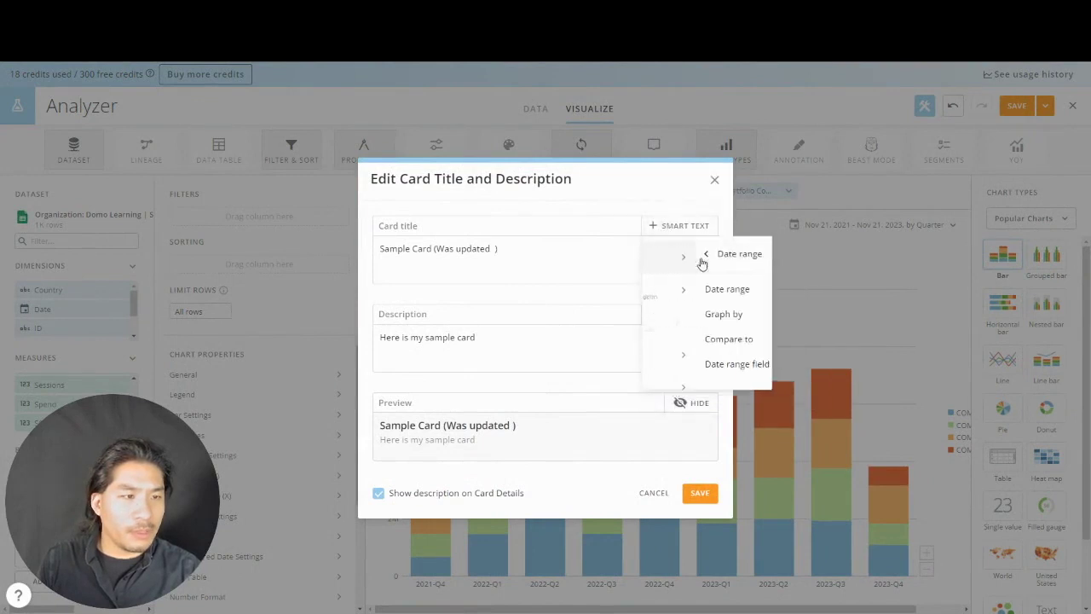
pyautogui.click(701, 294)
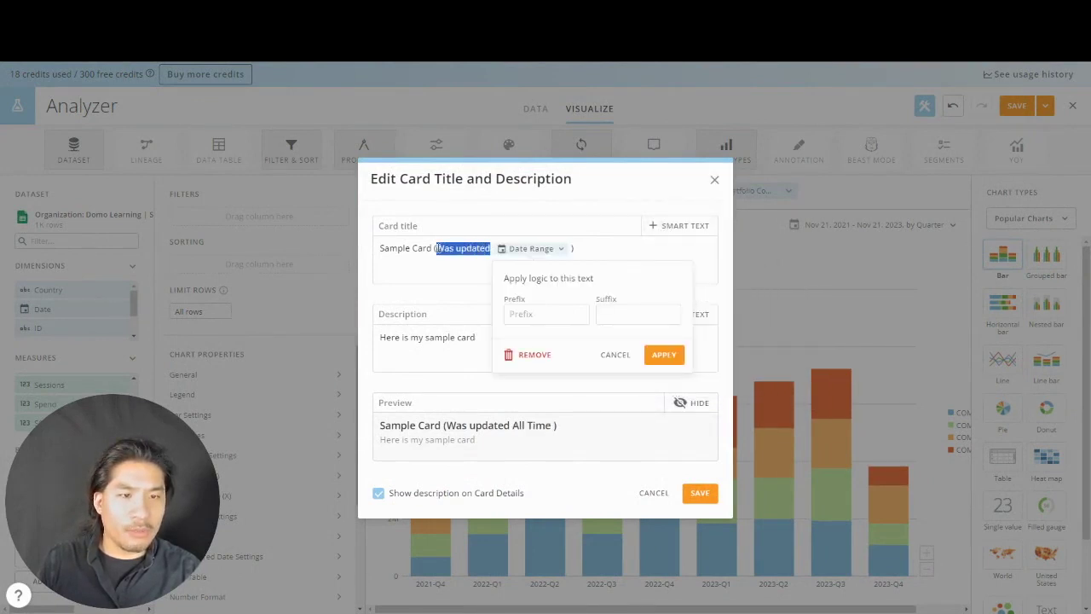
pyautogui.press('BackSpace')
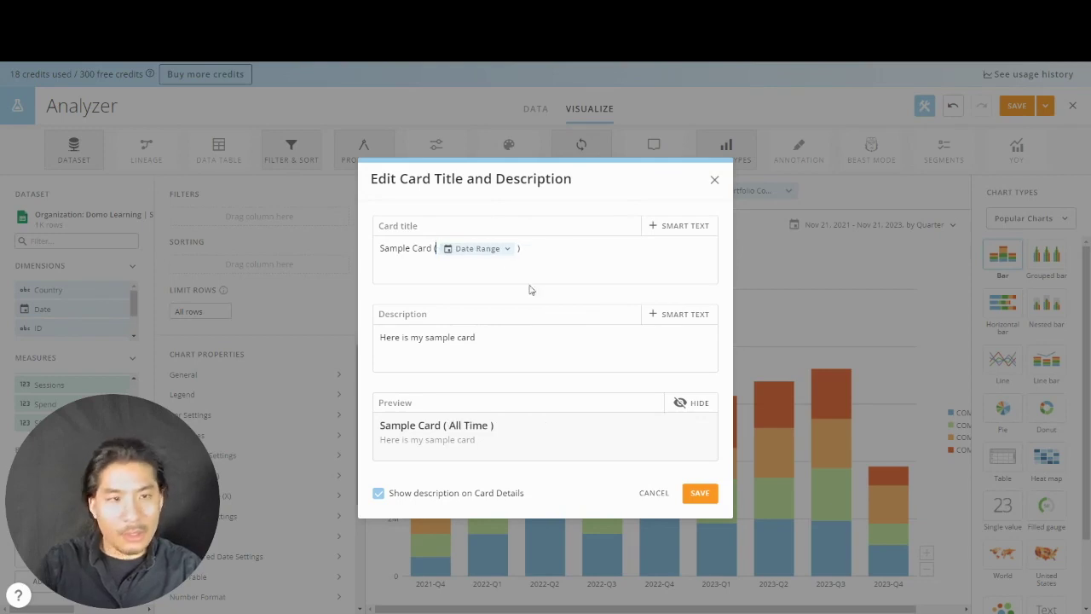
pyautogui.click(699, 494)
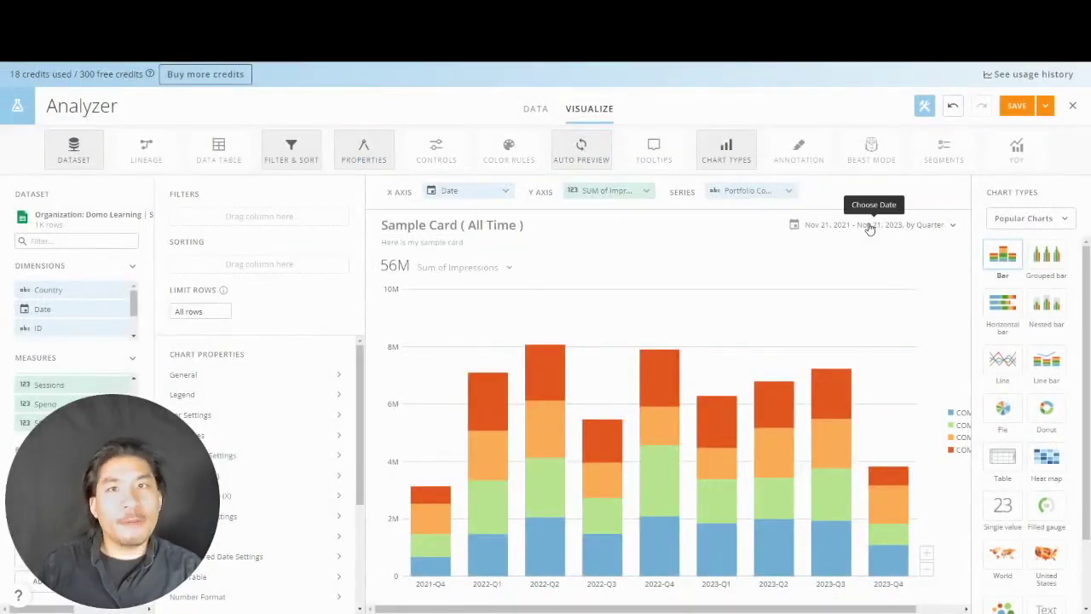
# Set the chart's date range to This Year
pyautogui.click(907, 228)
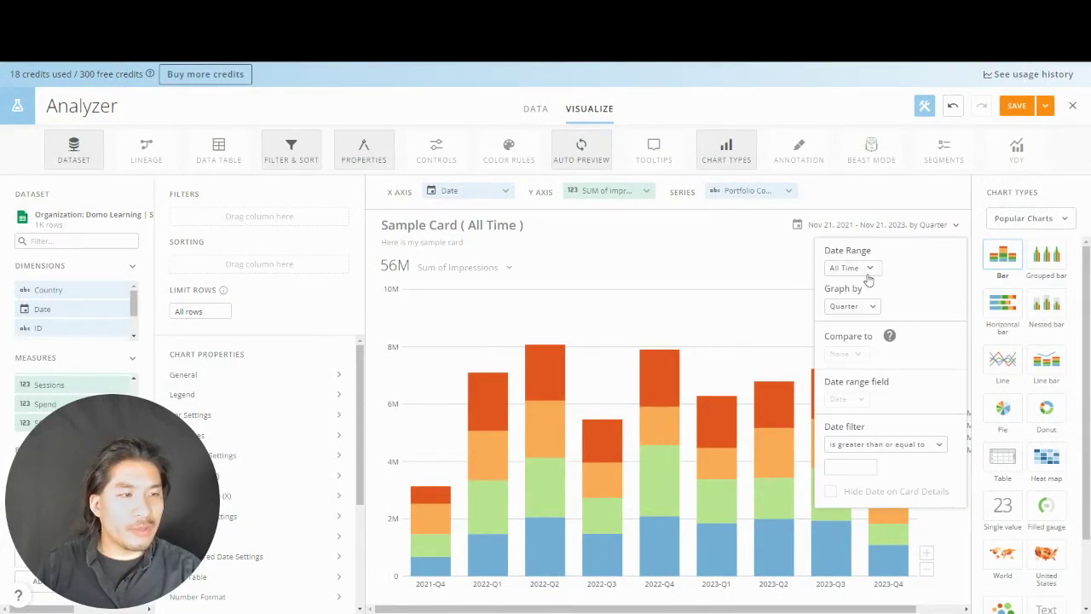
pyautogui.click(869, 269)
pyautogui.click(859, 322)
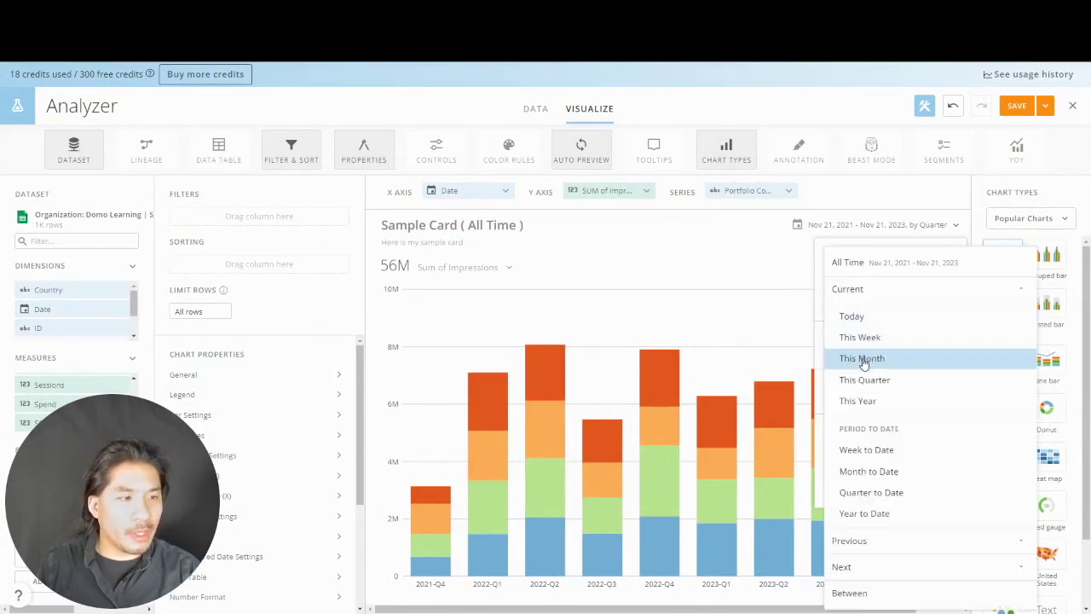
pyautogui.click(866, 399)
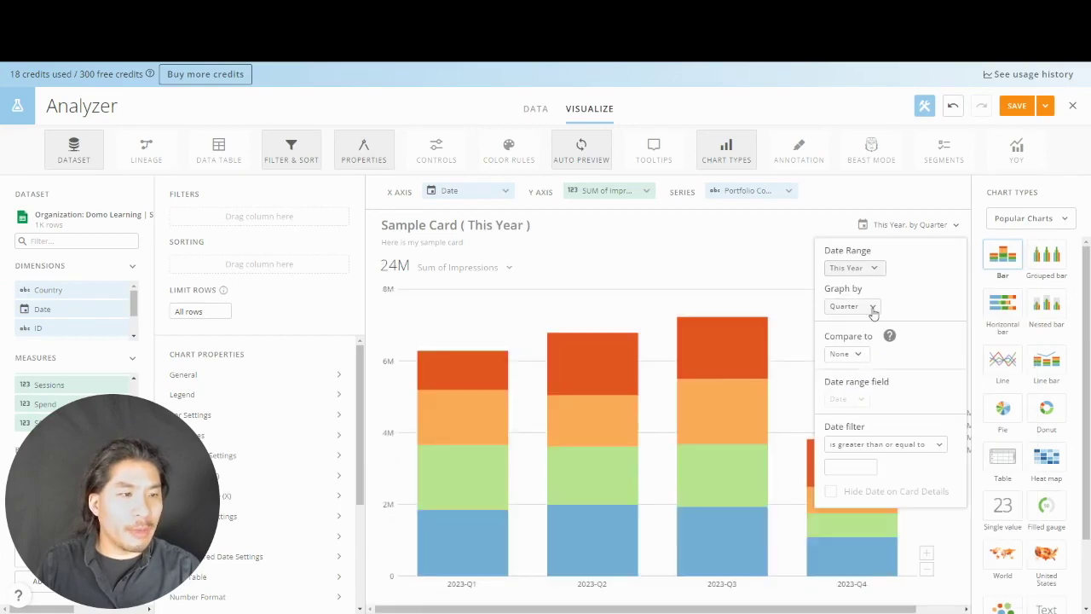
# Try graphing the chart by Week, switch the grouping to Month, and close the date settings
pyautogui.click(871, 309)
pyautogui.click(857, 414)
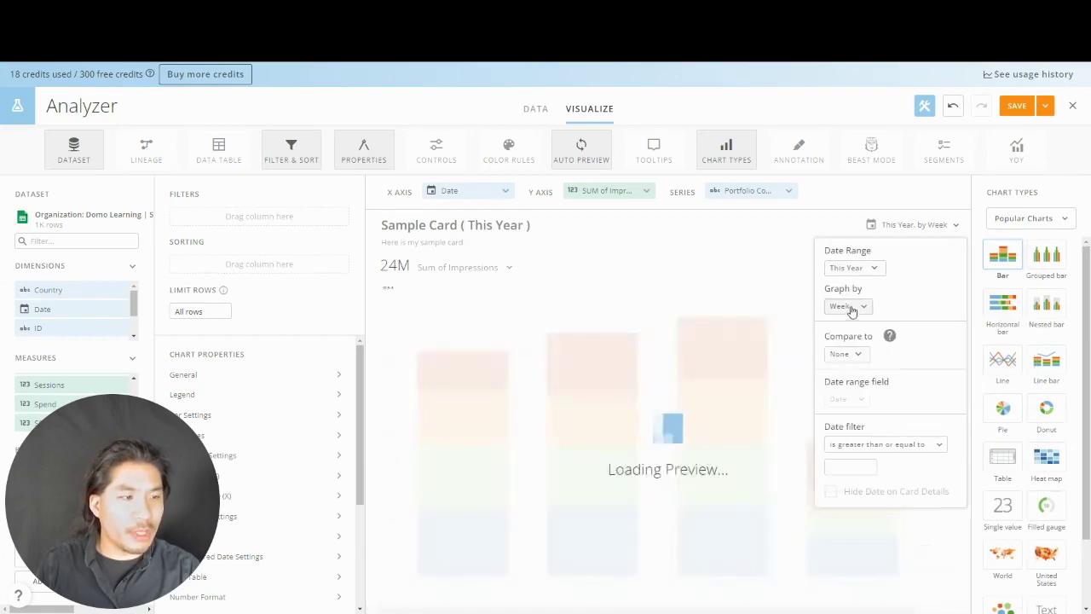
pyautogui.click(848, 305)
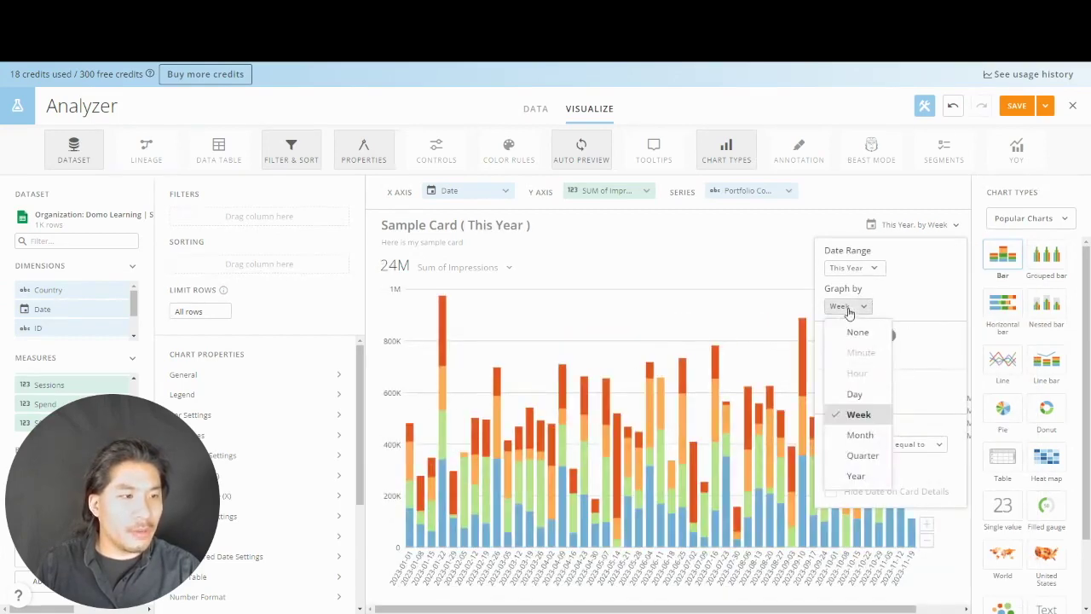
pyautogui.click(861, 436)
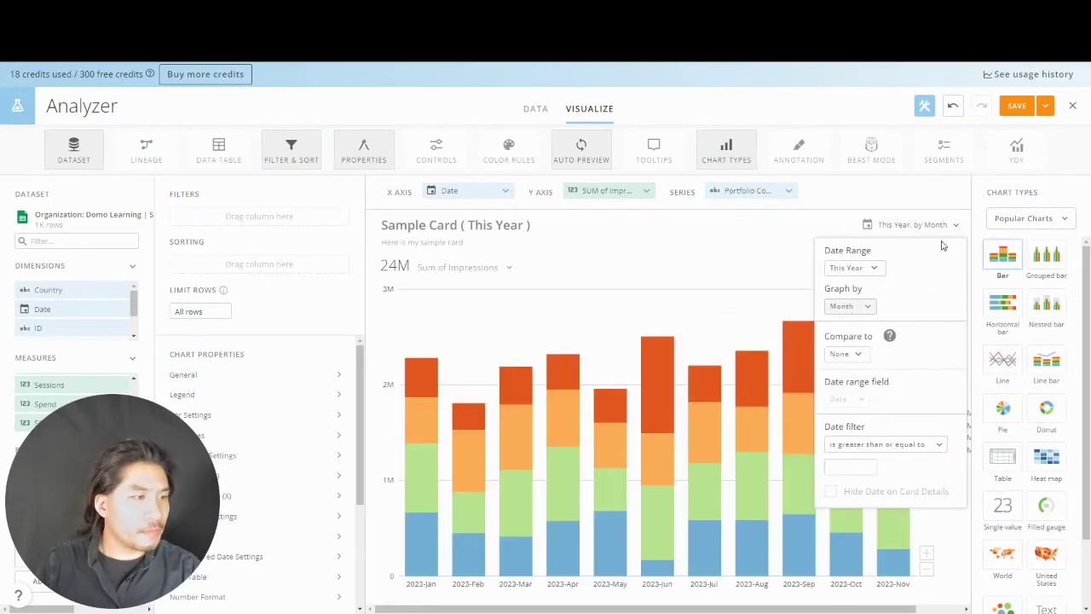
pyautogui.click(936, 198)
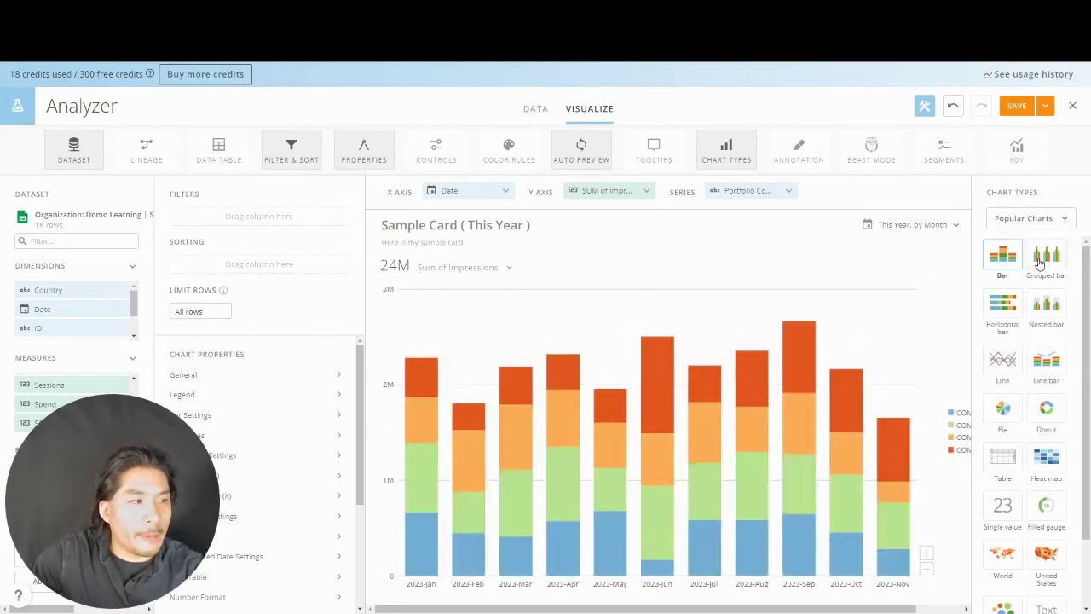
# Look through the popular chart types and the list of other chart categories
pyautogui.scroll(-3, 1034, 296)
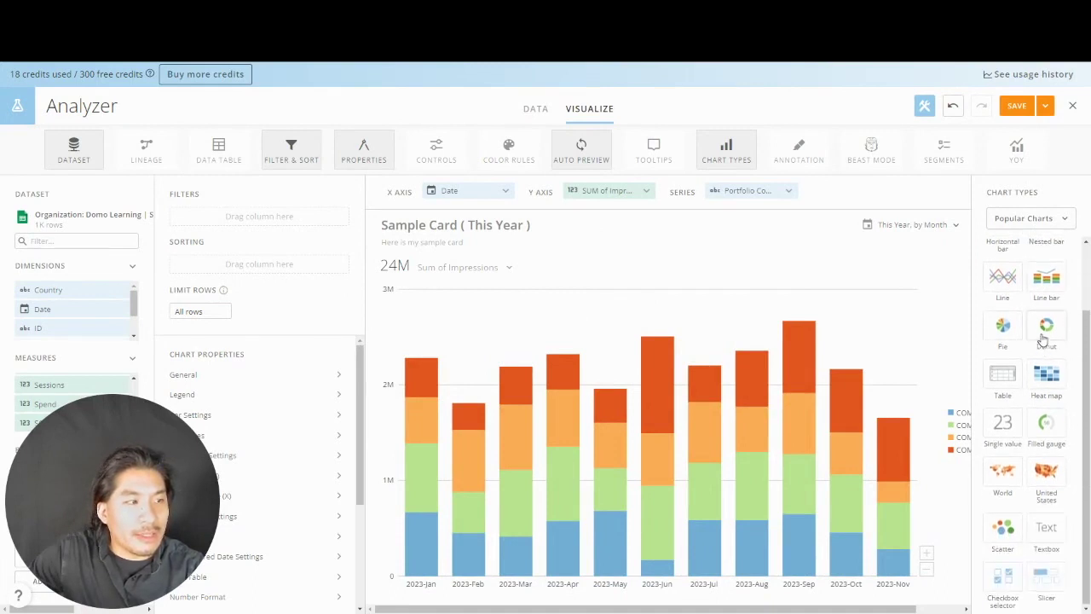
pyautogui.scroll(3, 1053, 247)
pyautogui.click(1054, 219)
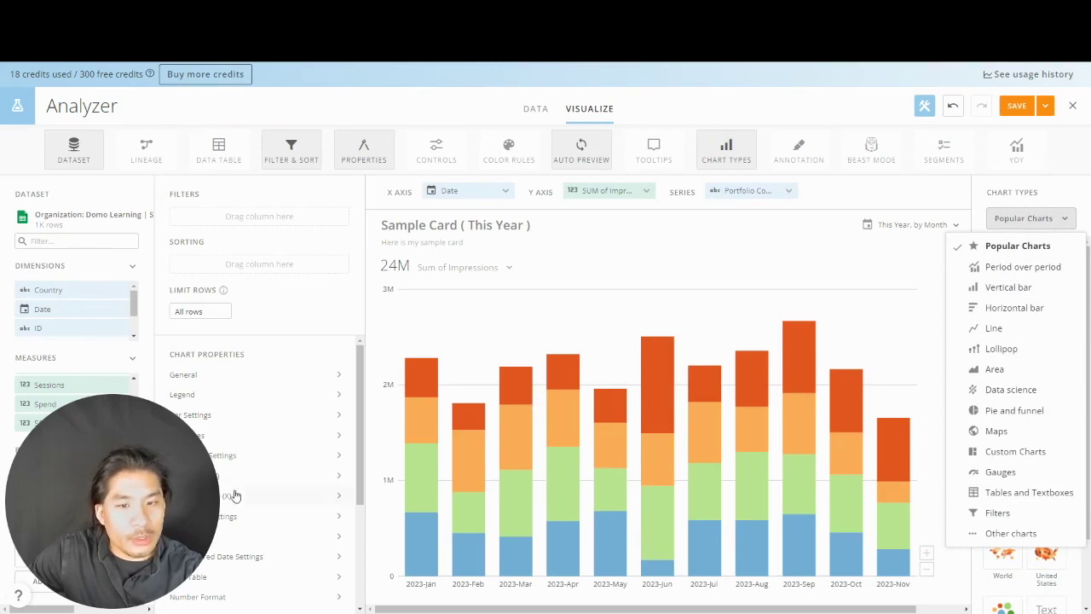
pyautogui.click(365, 480)
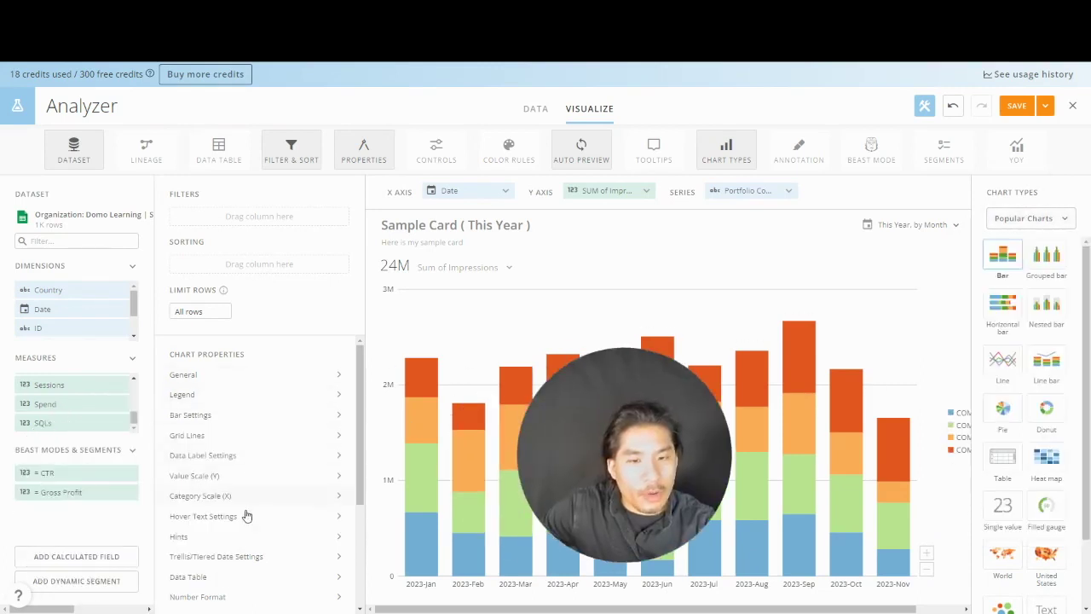
# Review the full list of chart properties and narrow their pane to give the chart more room
pyautogui.scroll(-3, 248, 515)
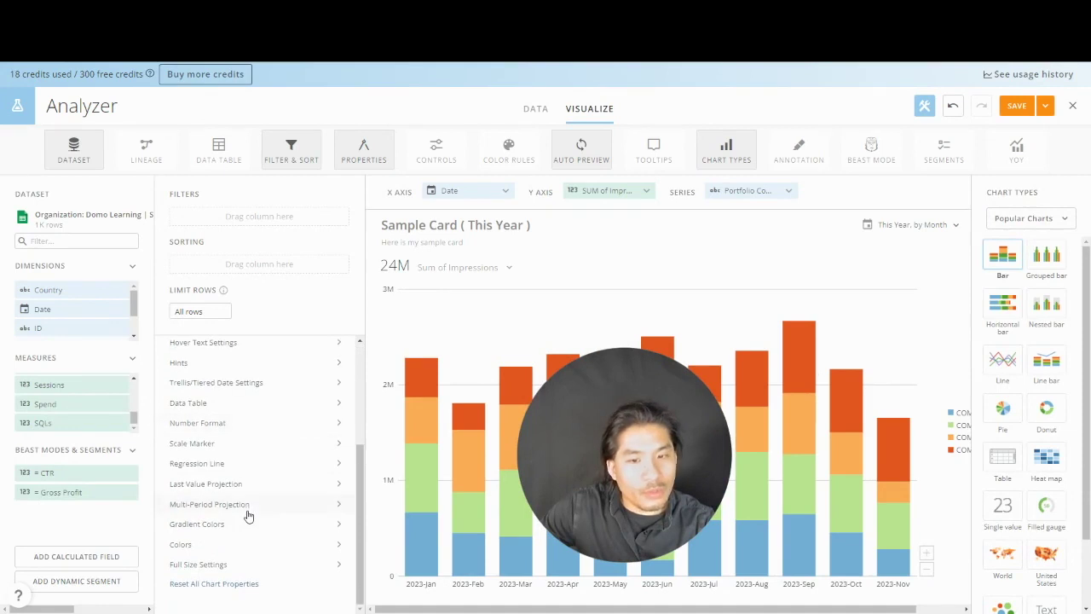
pyautogui.scroll(3, 248, 517)
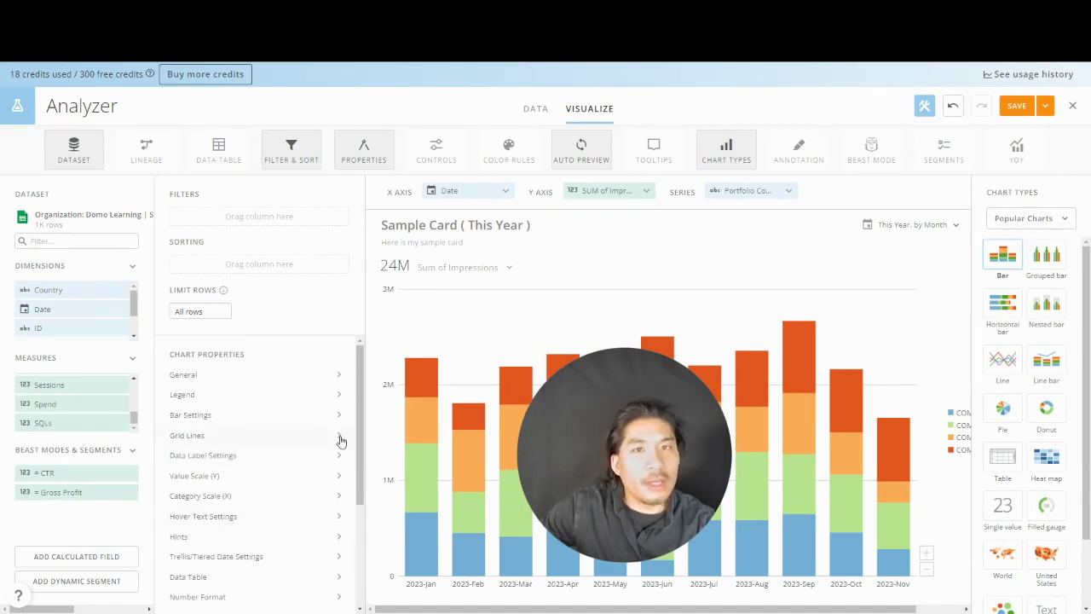
pyautogui.moveTo(364, 310); pyautogui.dragTo(275, 317)
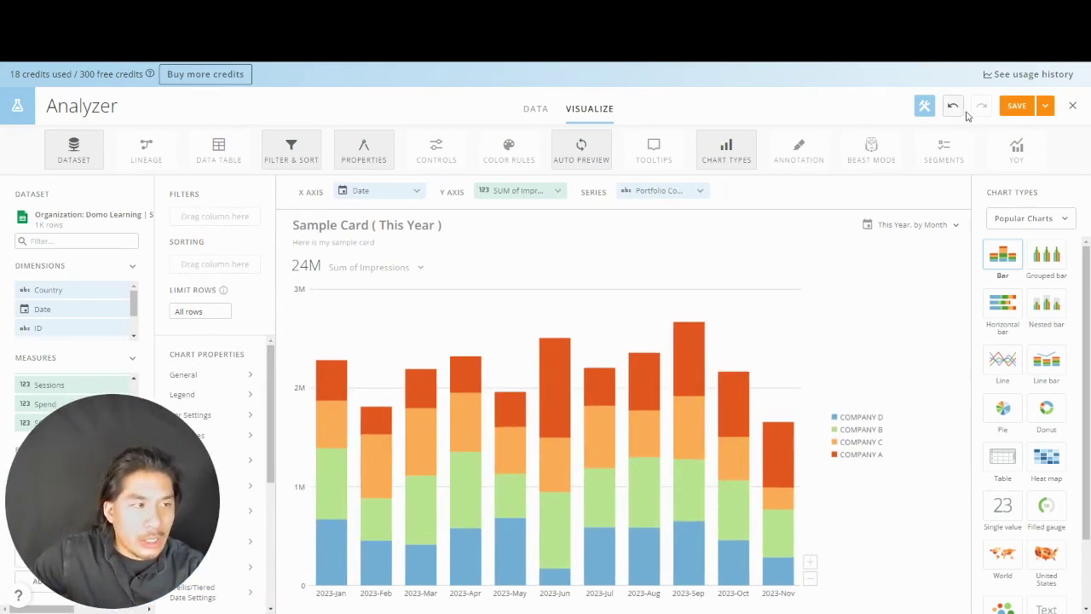
# Save the card with Save and Close to return to the Cards Practice dashboard
pyautogui.click(1045, 111)
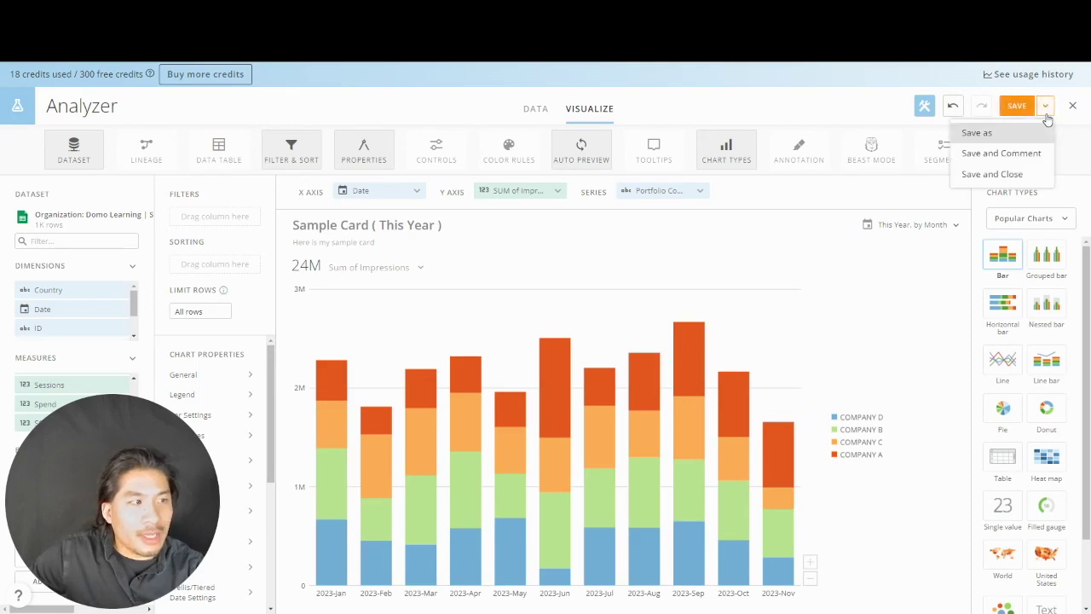
pyautogui.click(993, 174)
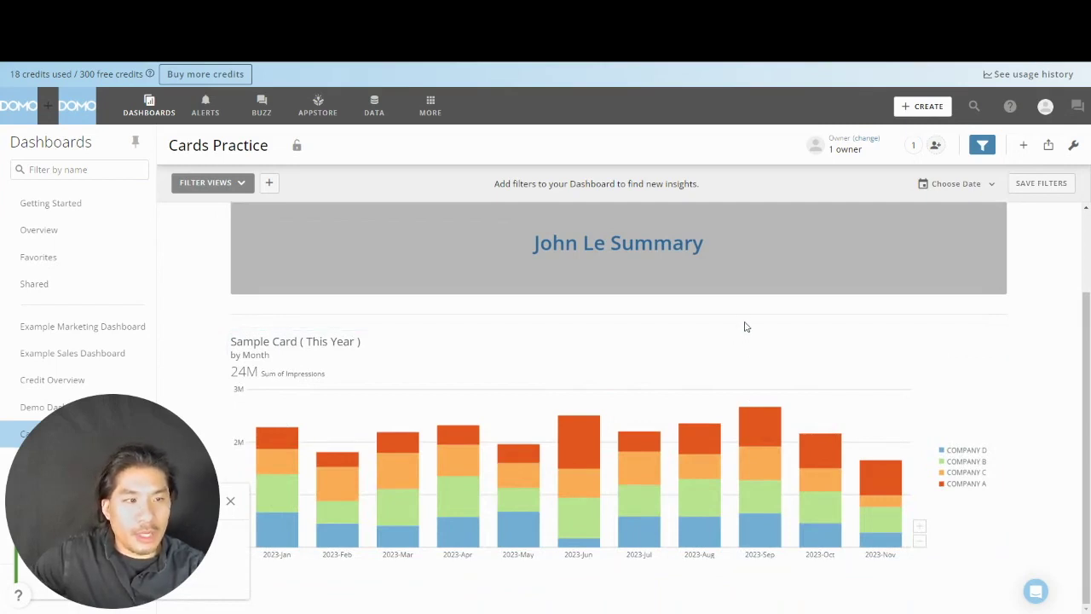
pyautogui.moveTo(748, 402)
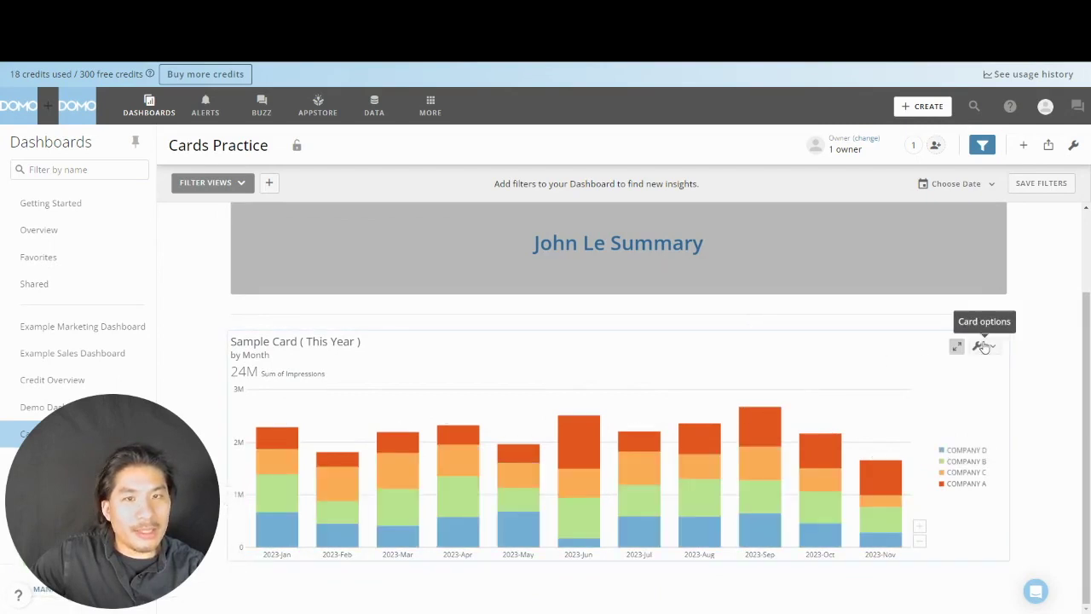